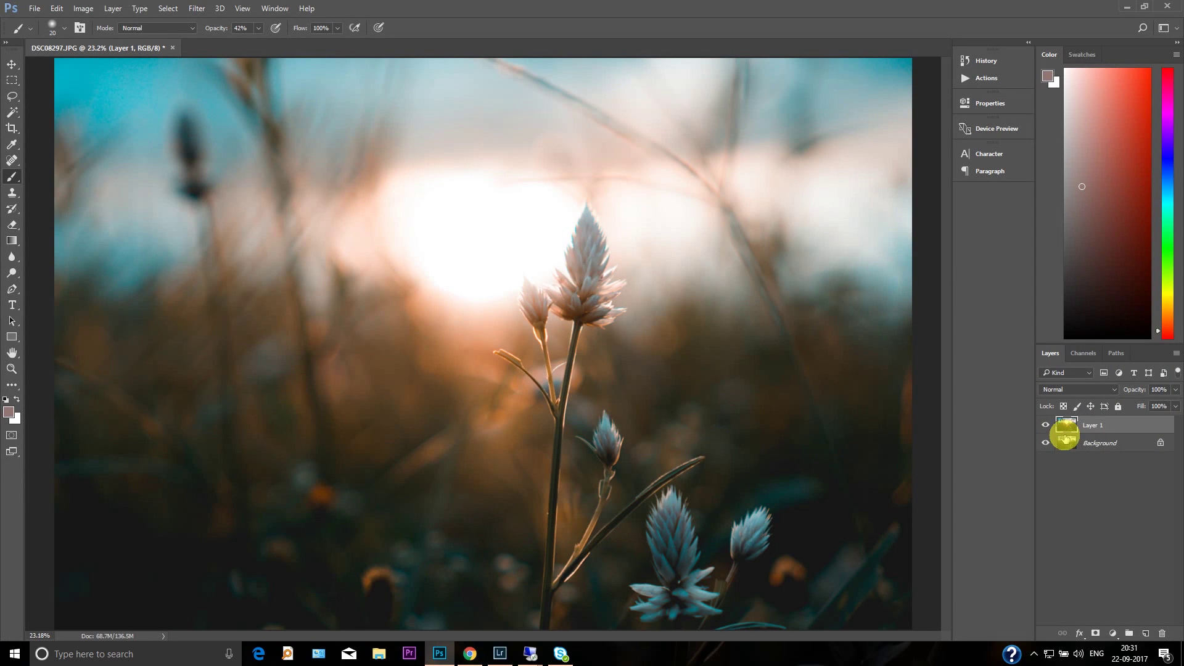
- Compare the graded Layer 1 with the original, then delete Layer 1
left_click(1045, 425)
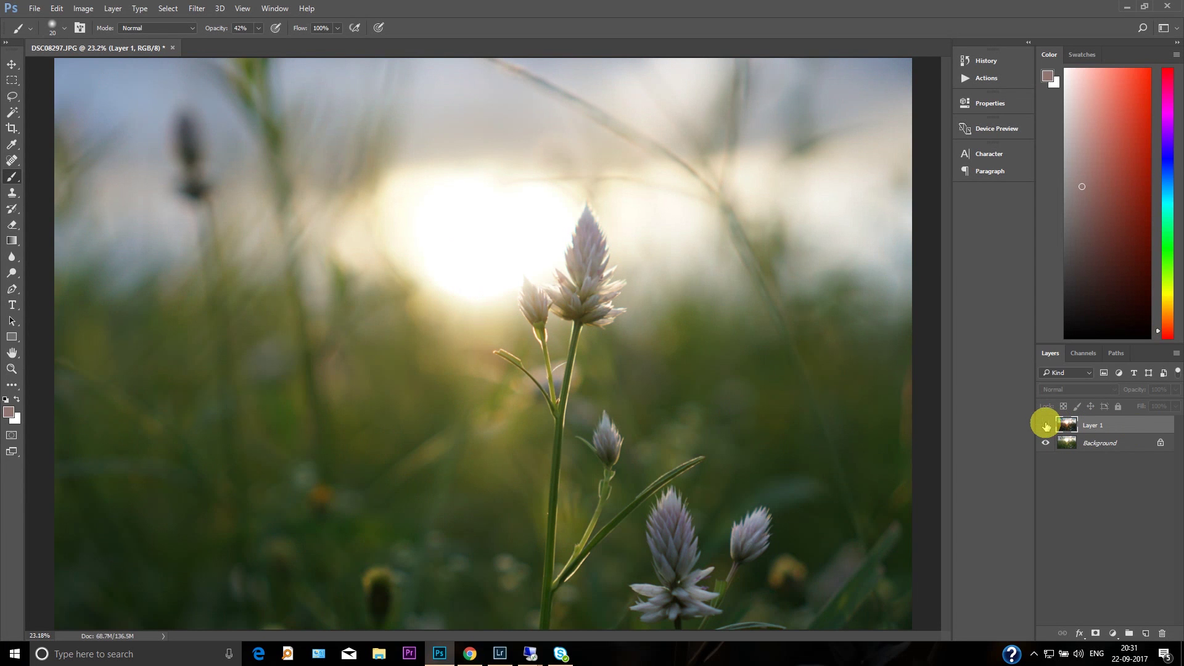
left_click(1045, 425)
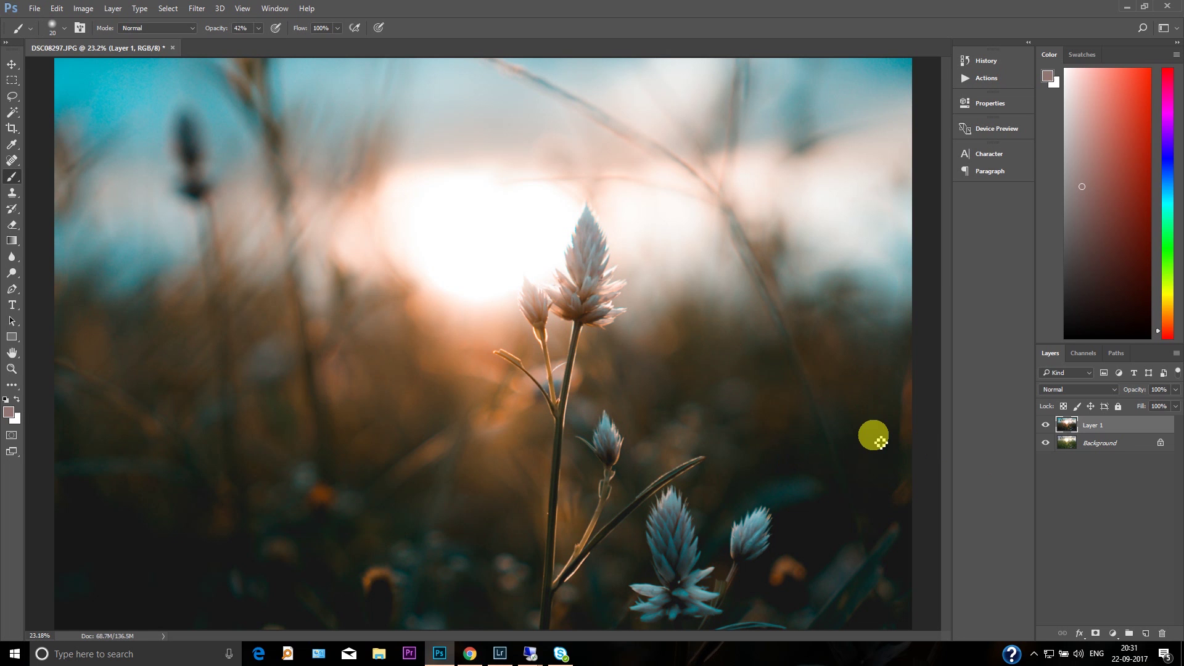
right_click(1088, 425)
left_click(948, 148)
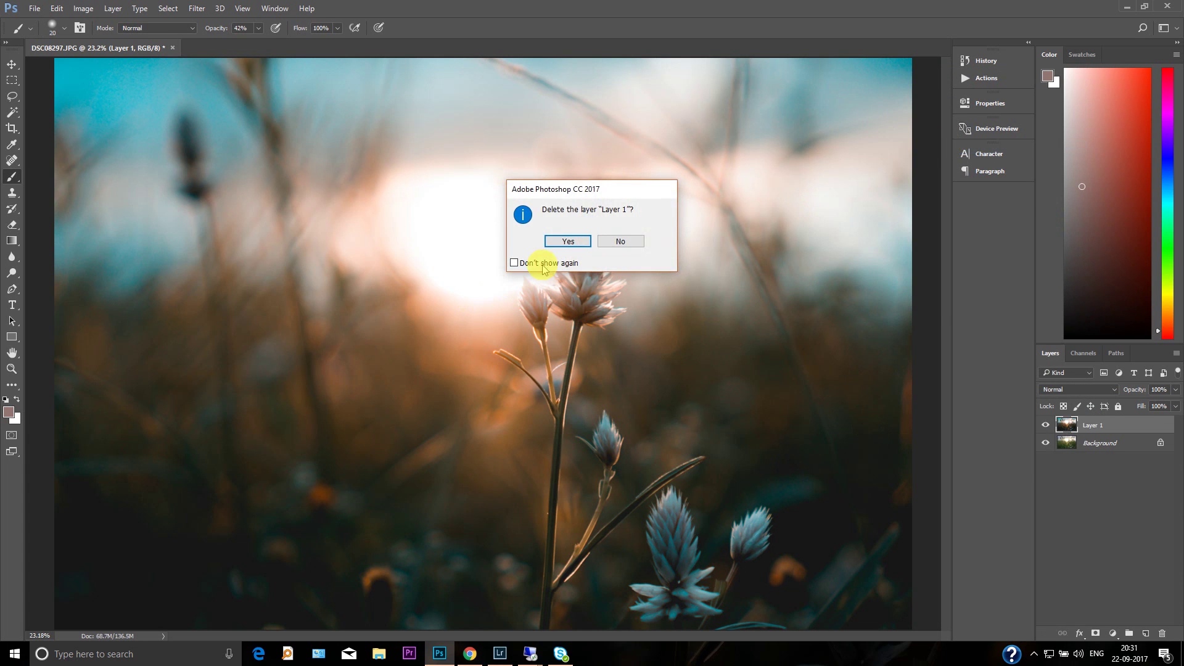
left_click(566, 241)
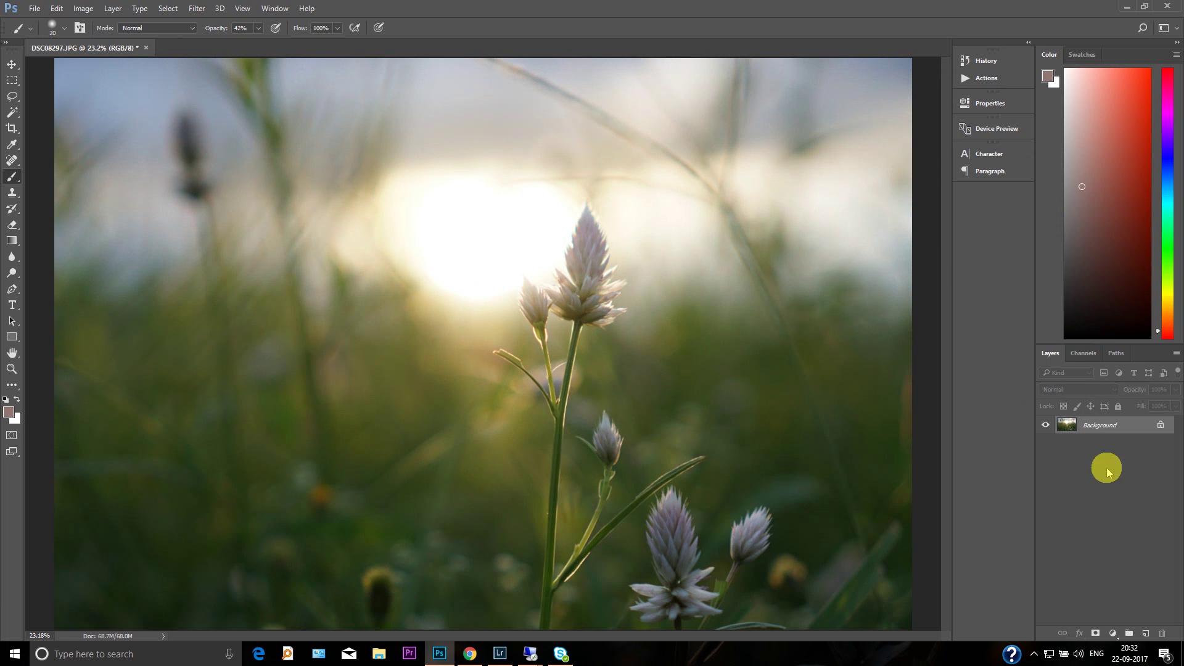
- Duplicate the Background layer as a new Background copy layer
right_click(1092, 425)
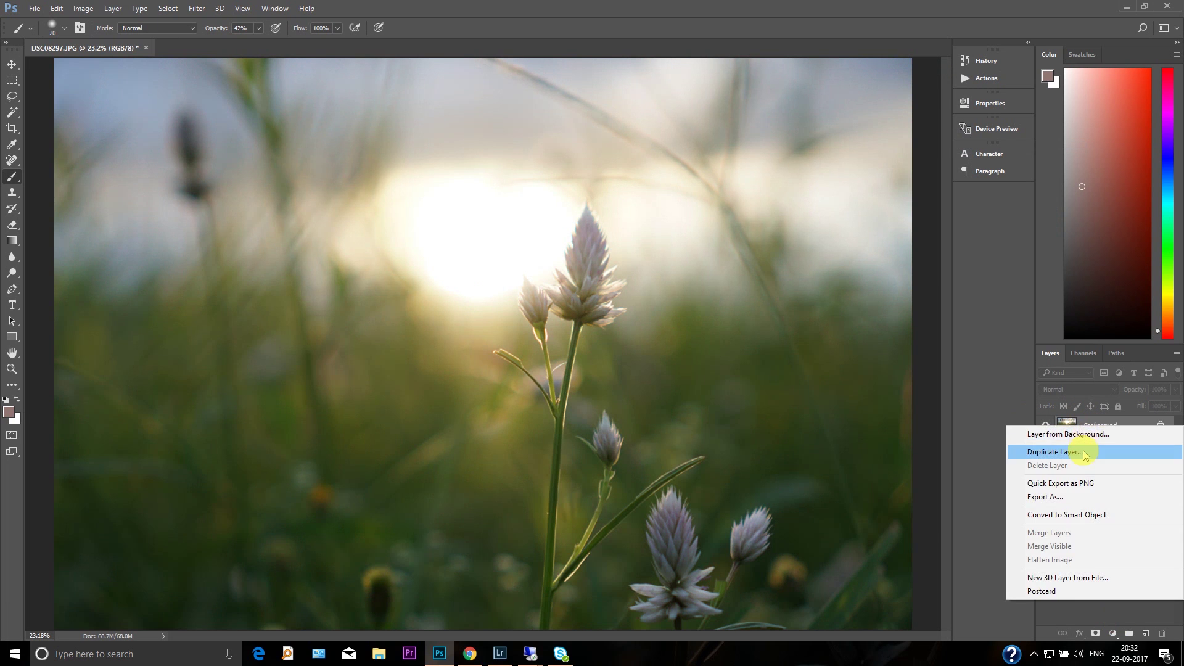
left_click(1089, 452)
left_click(528, 135)
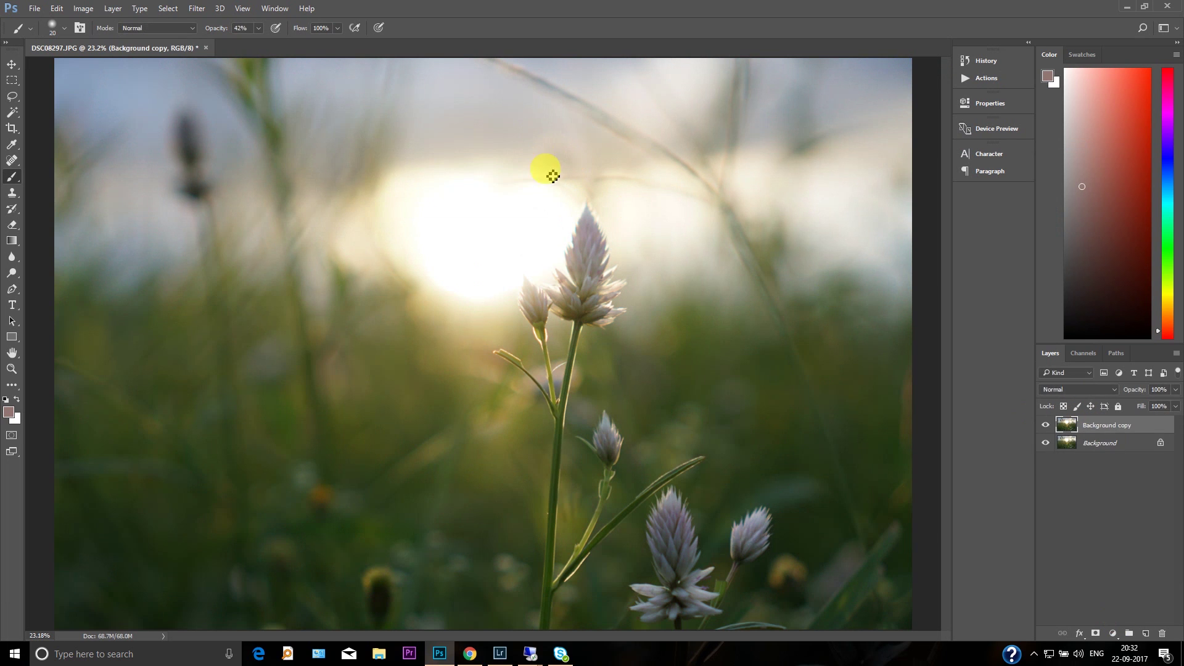
- Apply Camera Raw Filter to Background copy with calibration hues Red +100, Green +100, Blue -100
left_click(198, 8)
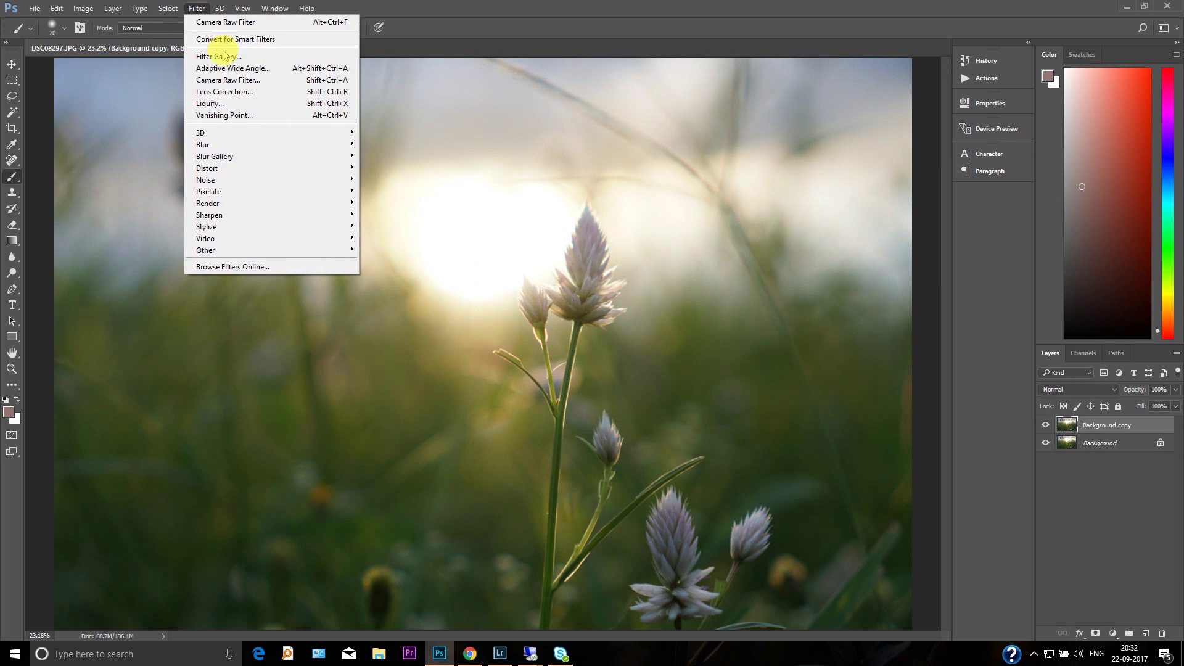
left_click(235, 81)
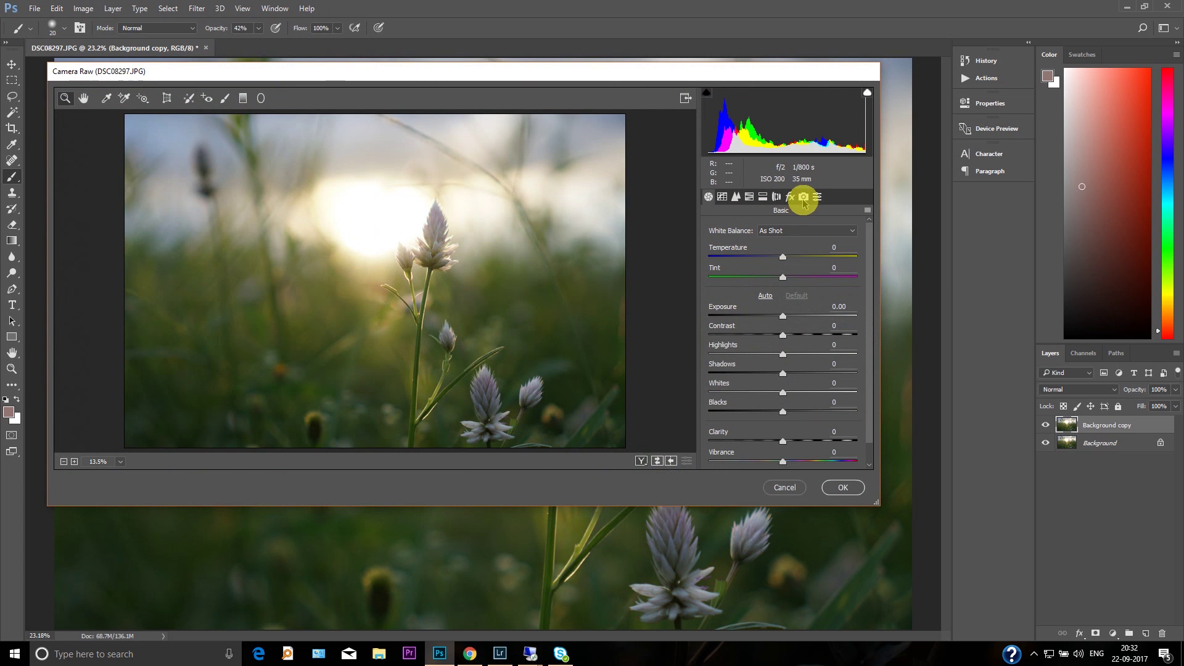
left_click(804, 197)
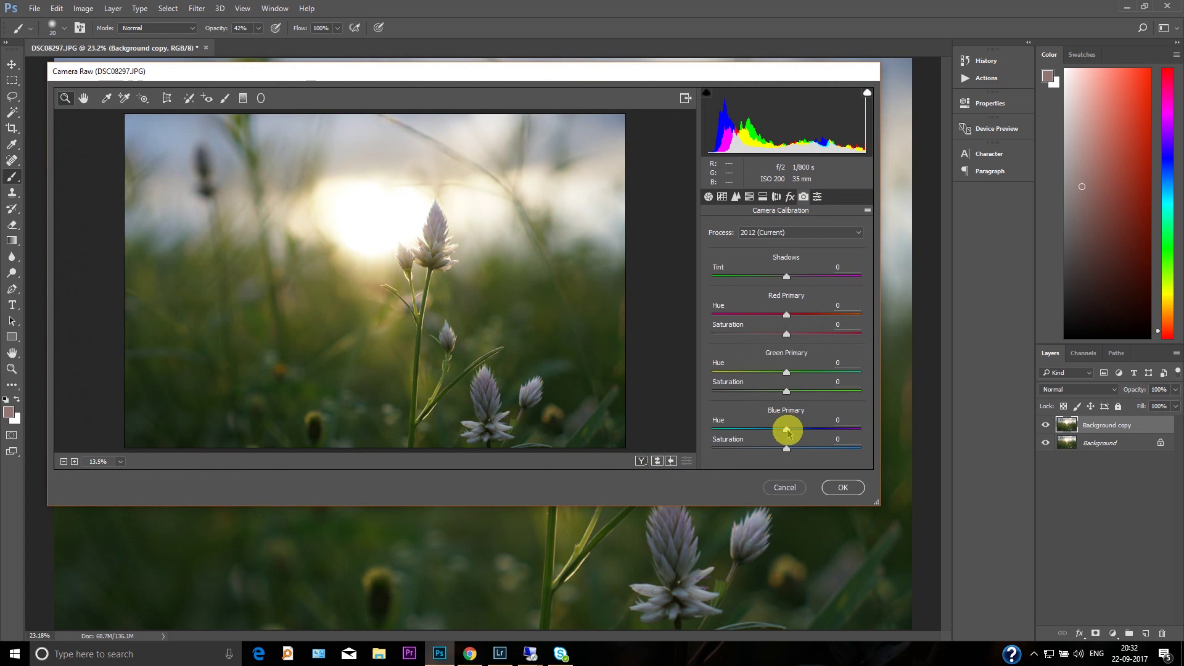
left_click_drag(788, 429, 659, 430)
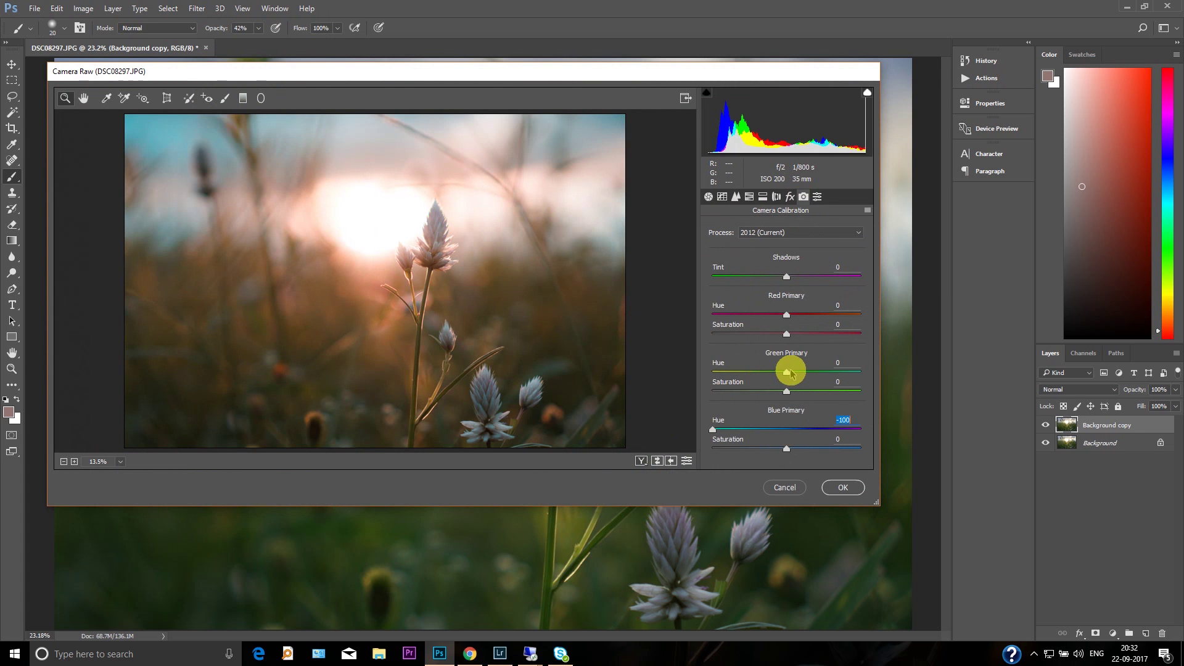
left_click_drag(779, 375, 888, 339)
left_click_drag(786, 315, 894, 317)
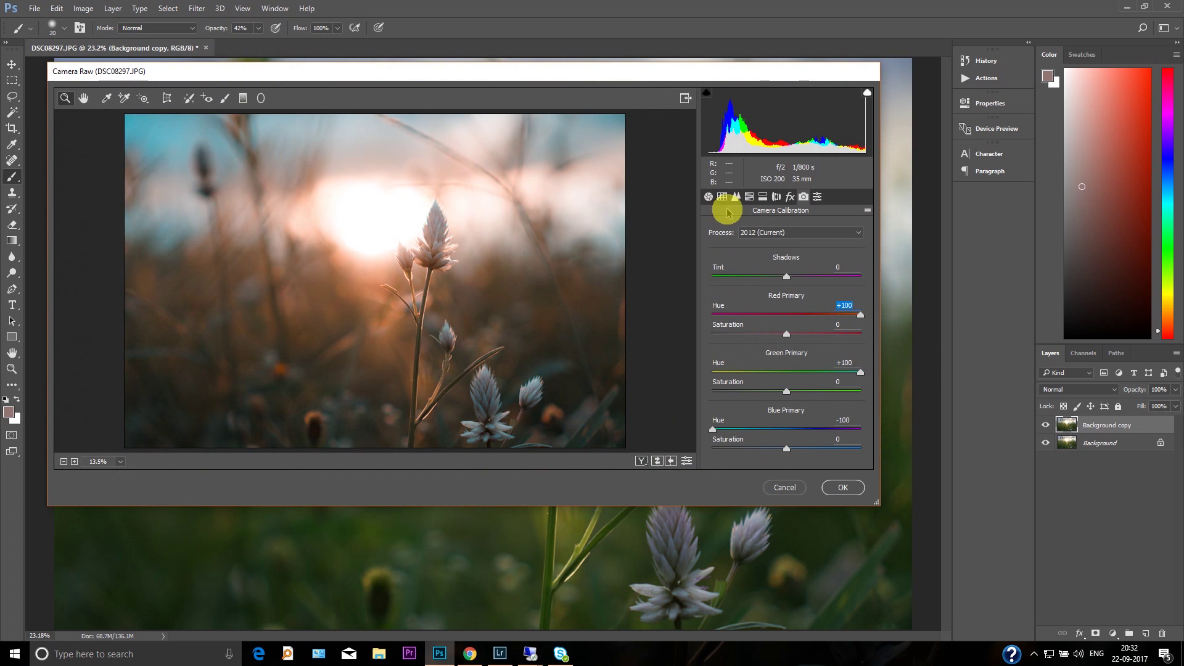
- Set Blacks to -70, Temperature to -6 and Tint to -23 in the Basic panel
left_click(709, 197)
left_click(731, 411)
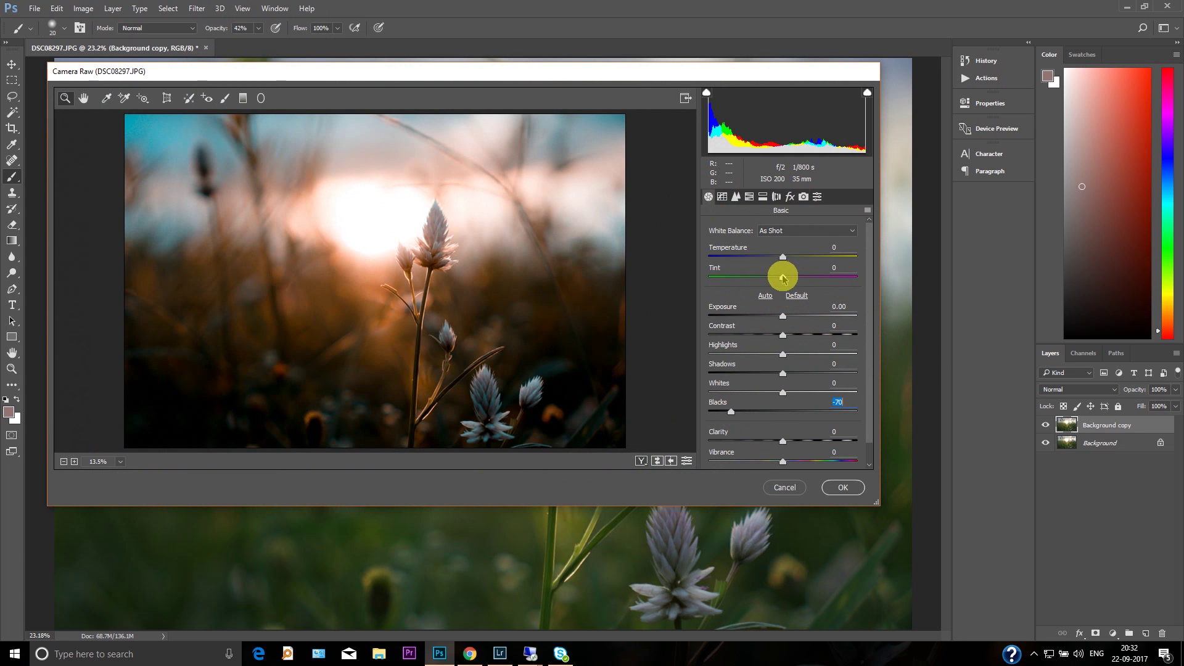
mouse_move(783, 279)
left_mouse_down()
mouse_move(769, 278)
mouse_move(778, 262)
left_mouse_up()
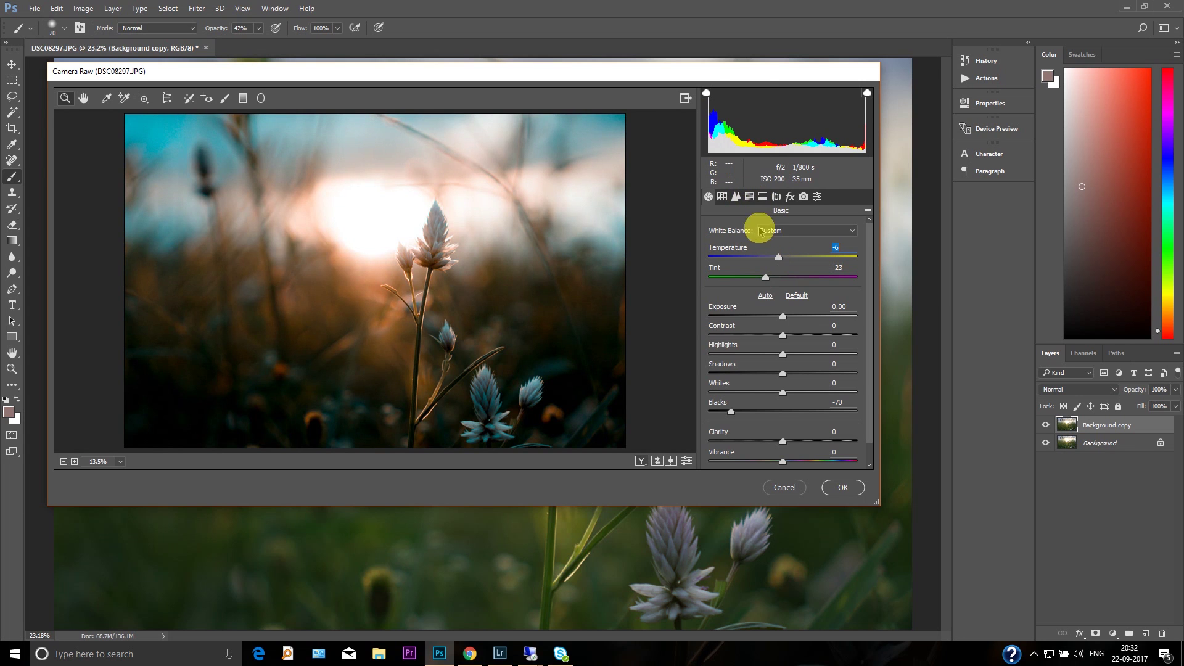
- Lower HSL saturation of Aquas to -44 and Blues to -42
left_click(749, 196)
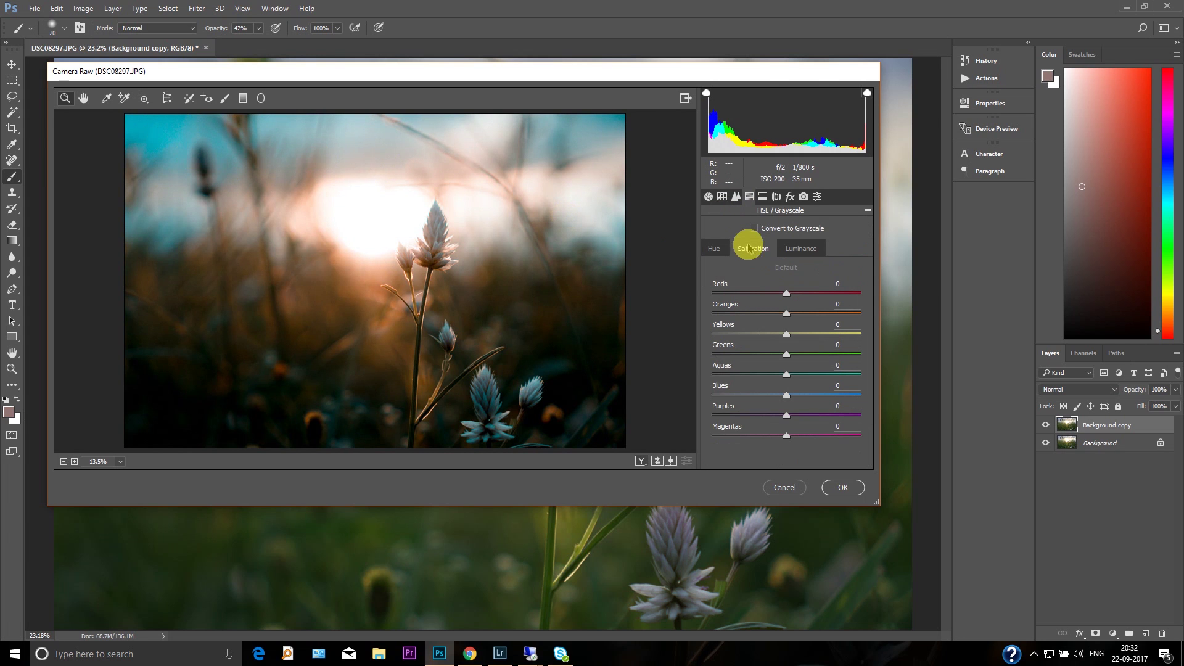
left_click(754, 375)
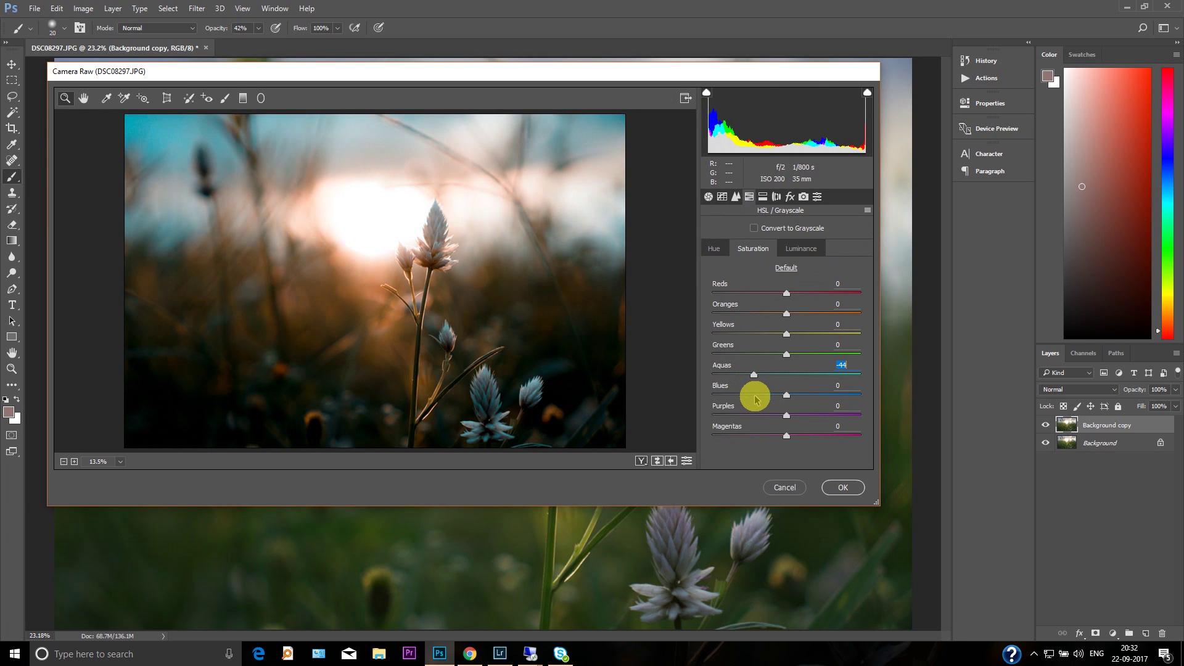
left_click(755, 394)
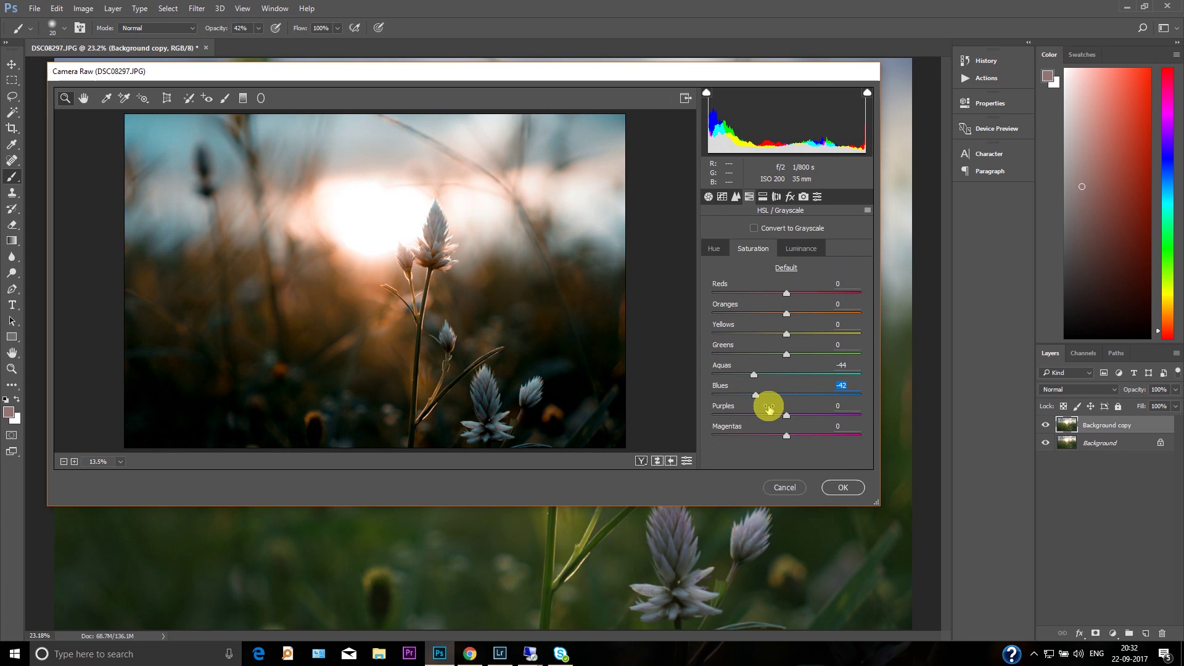
- Shape a point tone curve with a lifted black point and a slightly raised midtone
left_click(722, 196)
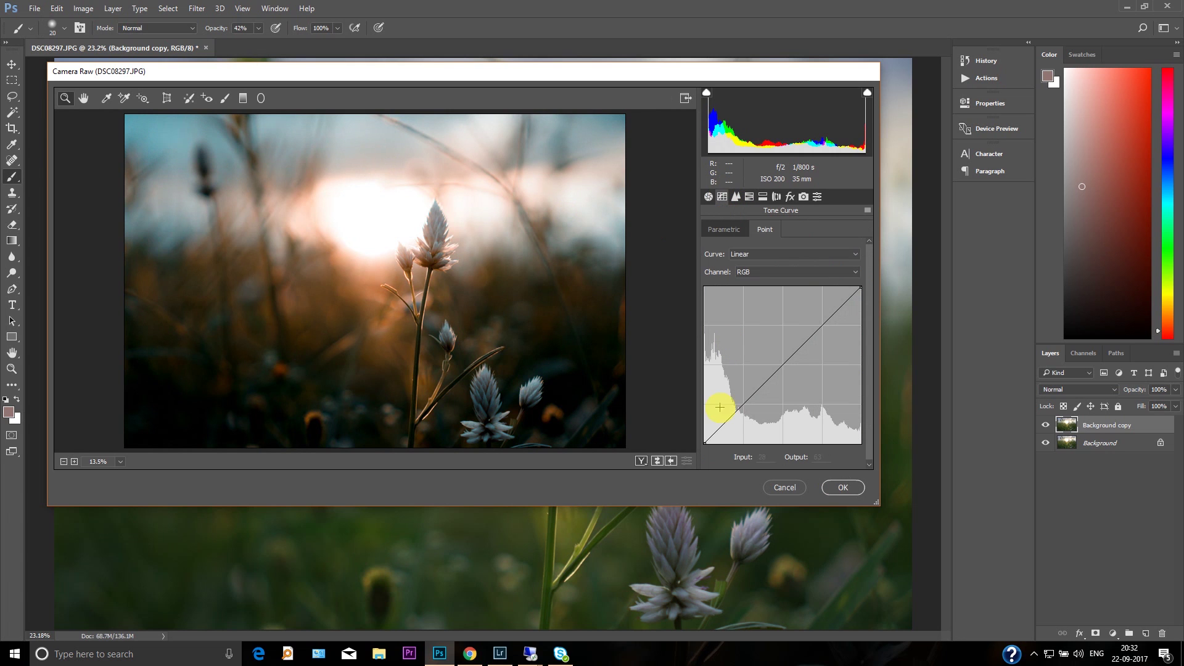
left_click(743, 405)
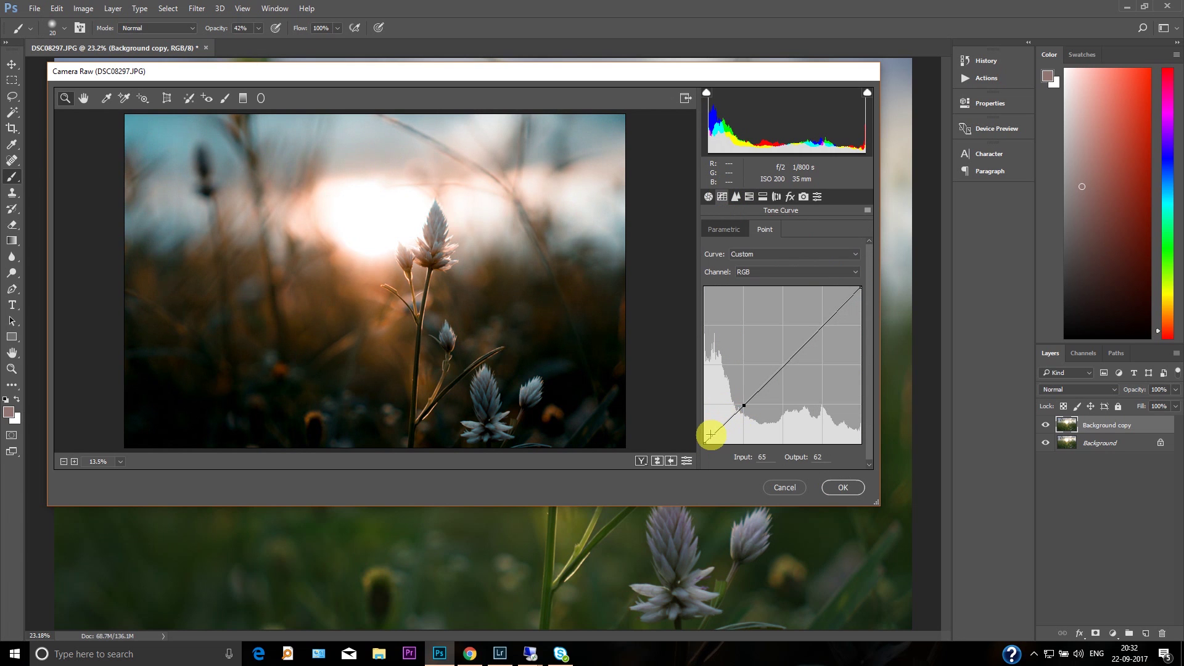
left_click_drag(704, 443, 712, 434)
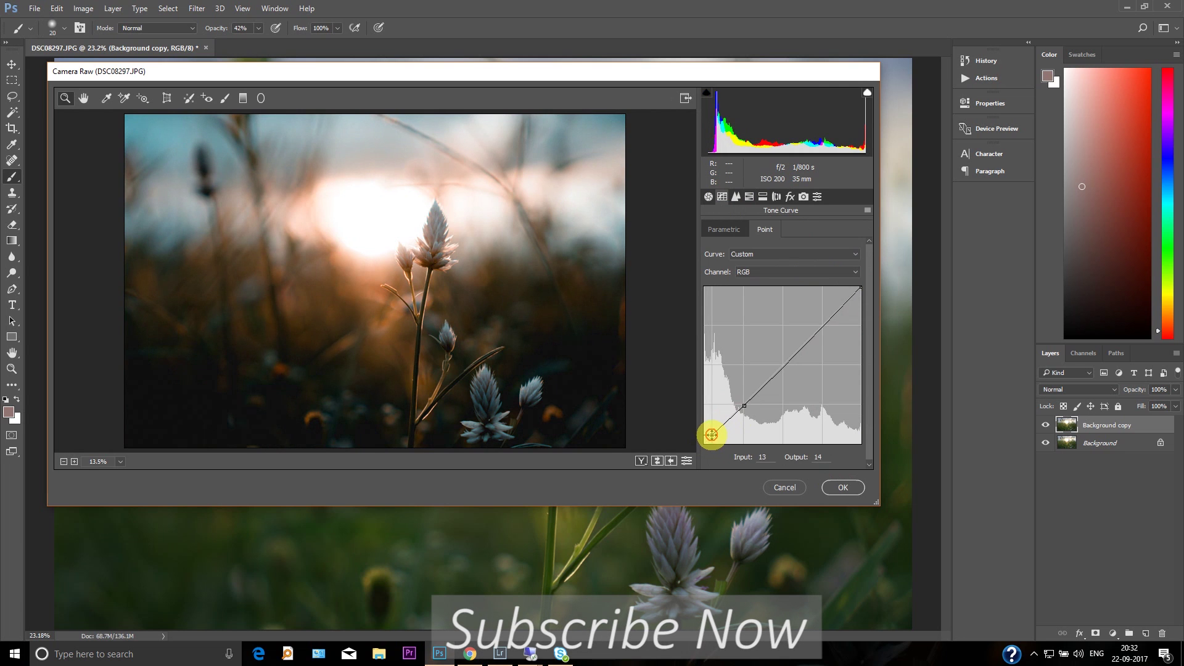
left_click_drag(795, 352, 792, 349)
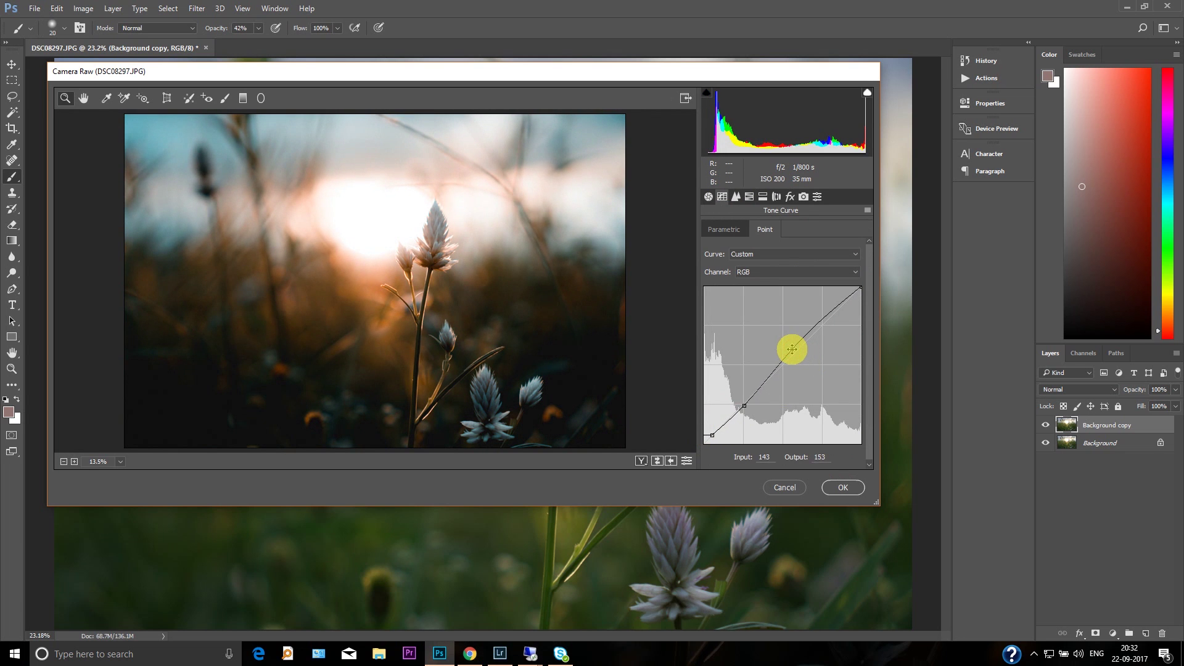
left_click_drag(710, 434, 710, 432)
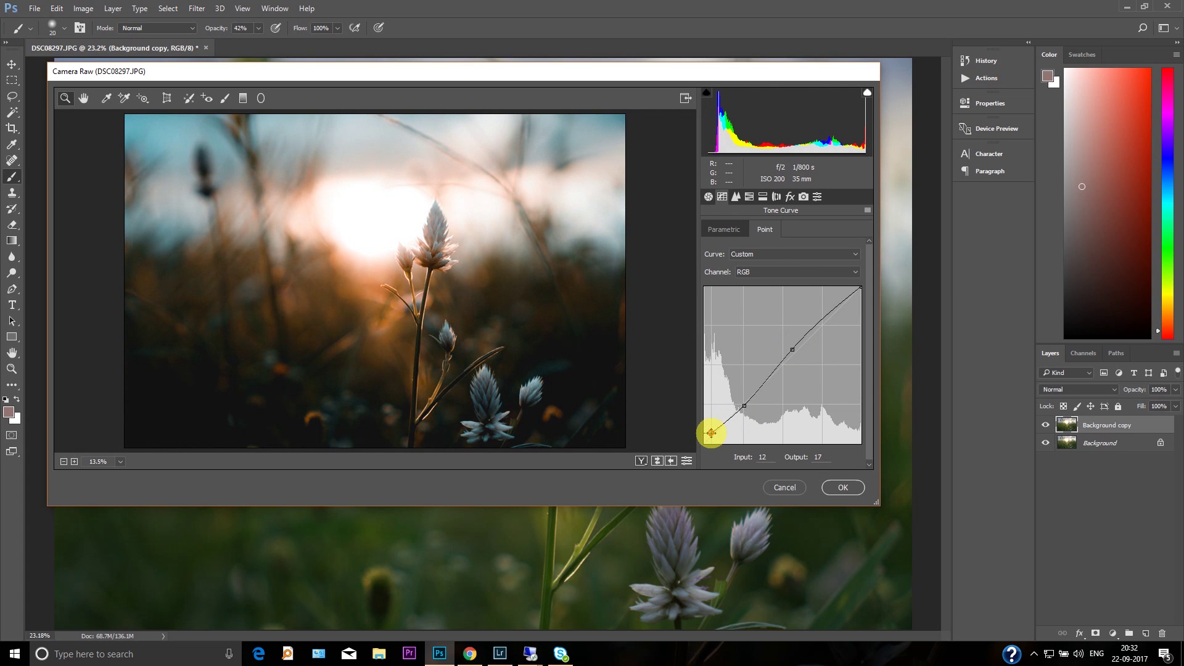
- Apply the Camera Raw grade to Background copy, compare before and after, then switch to Lightroom
left_click(841, 486)
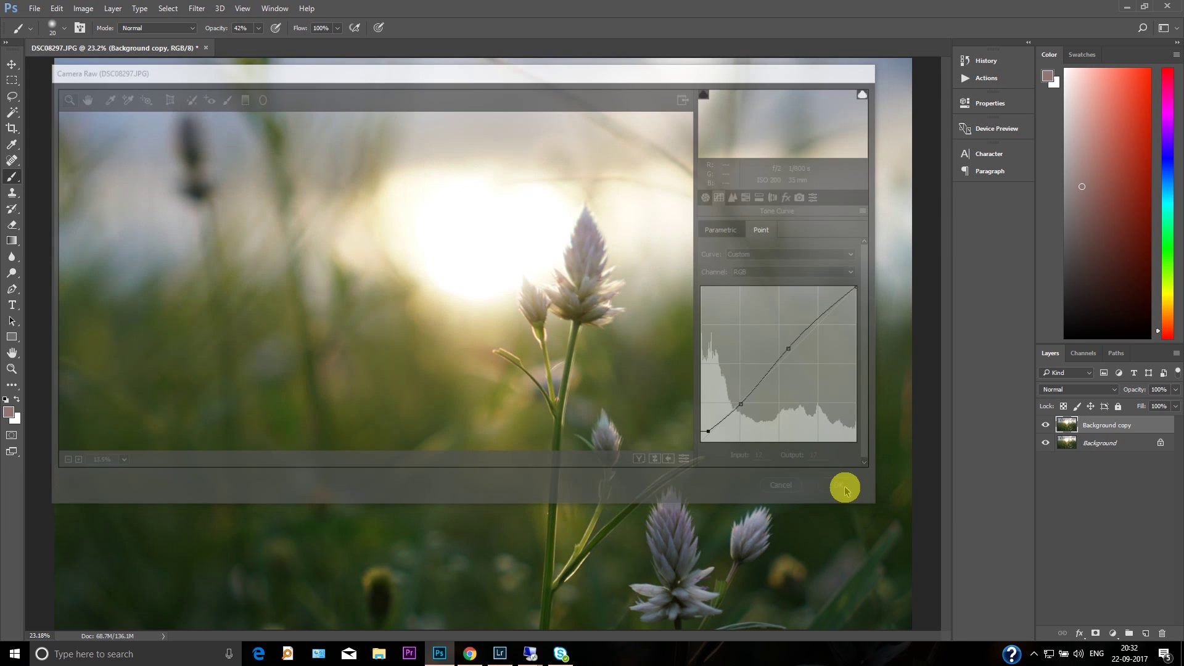
left_click(1044, 426)
left_click(1044, 426)
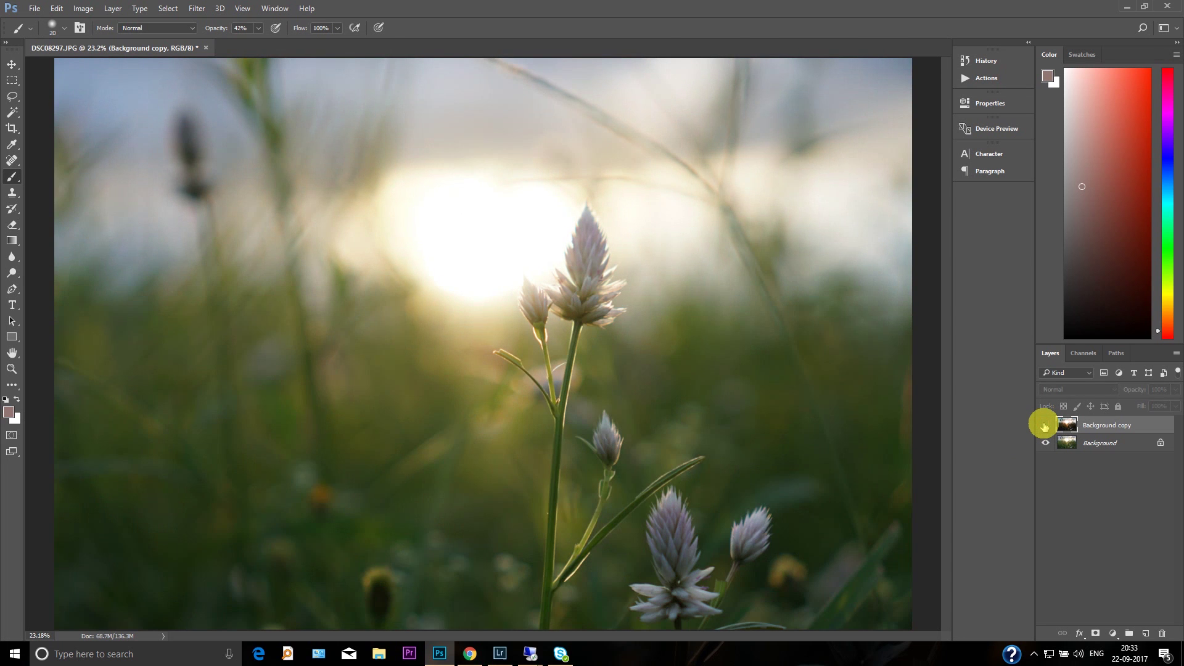
left_click(1044, 425)
left_click(502, 654)
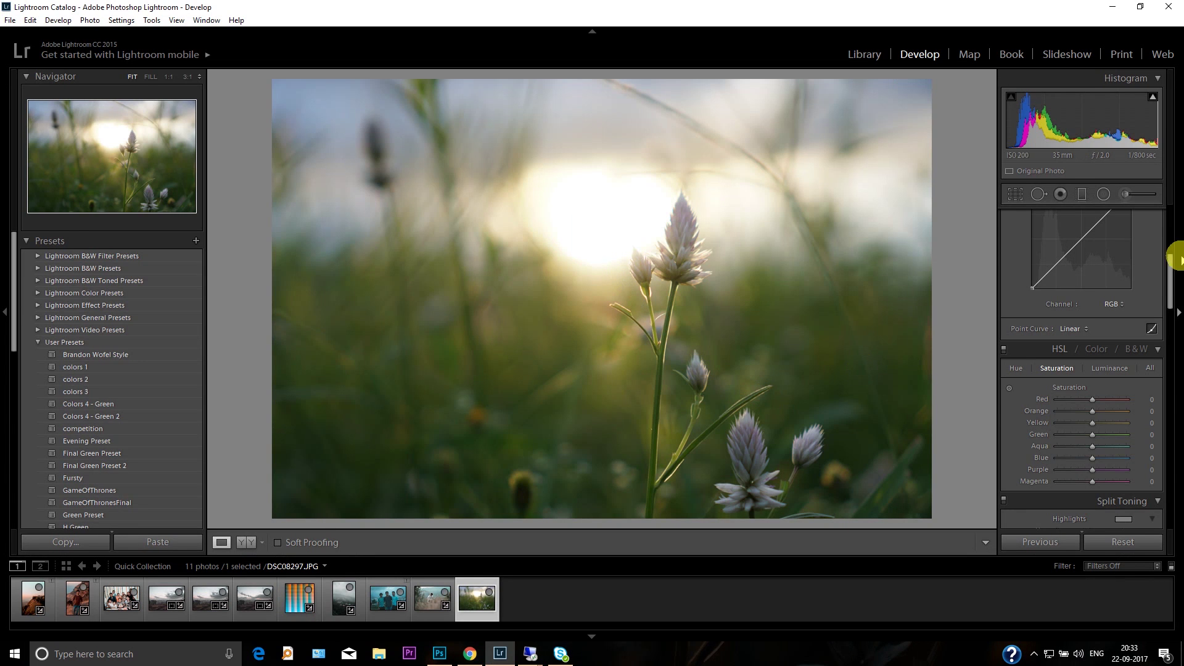
- Set calibration hues Red and Green +100, Blue -100, then Blacks -70, Temp -5, Tint -23
left_click_drag(1170, 269, 1170, 521)
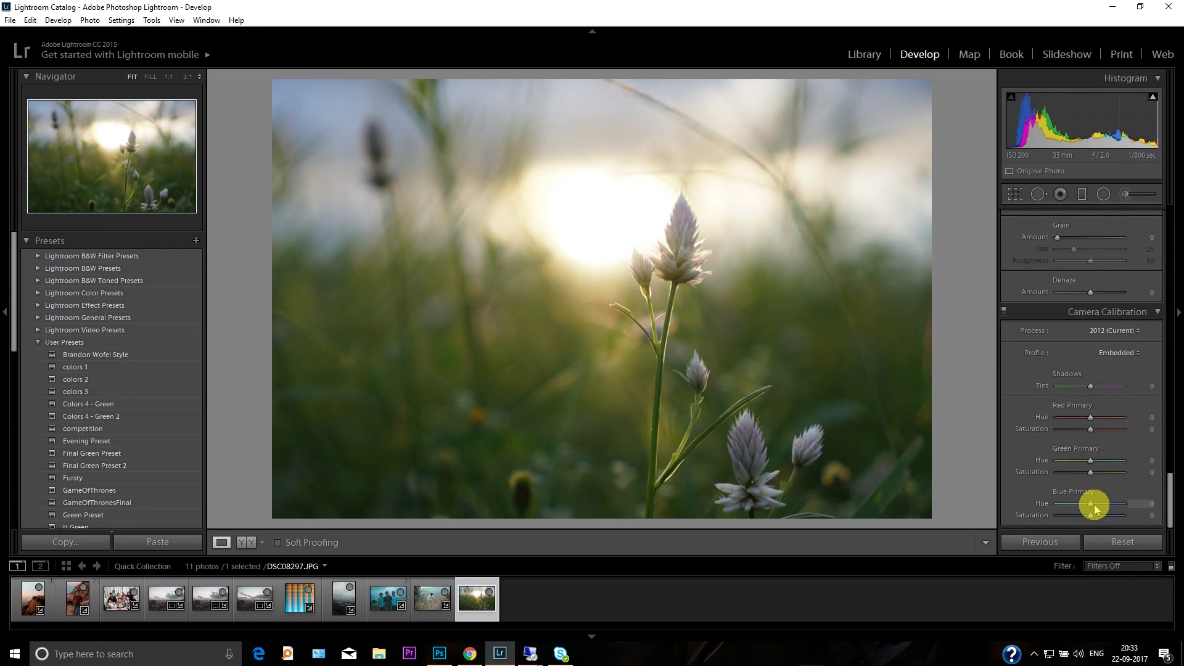
left_click_drag(1070, 502, 1136, 416)
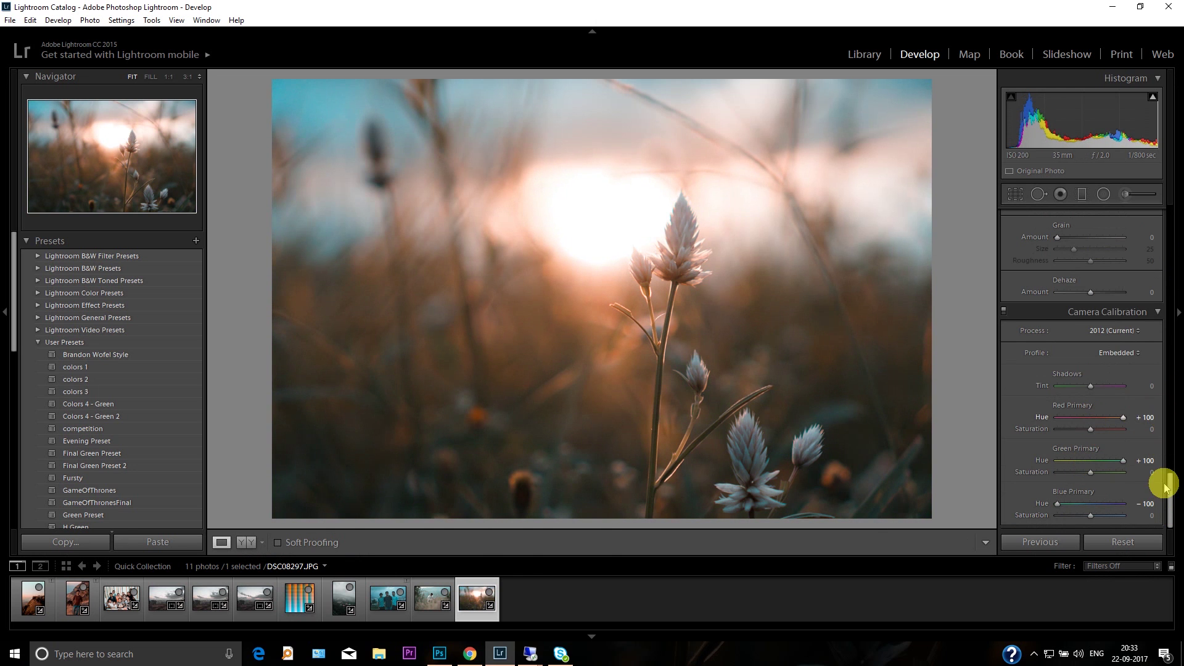
left_click_drag(1170, 490, 1170, 225)
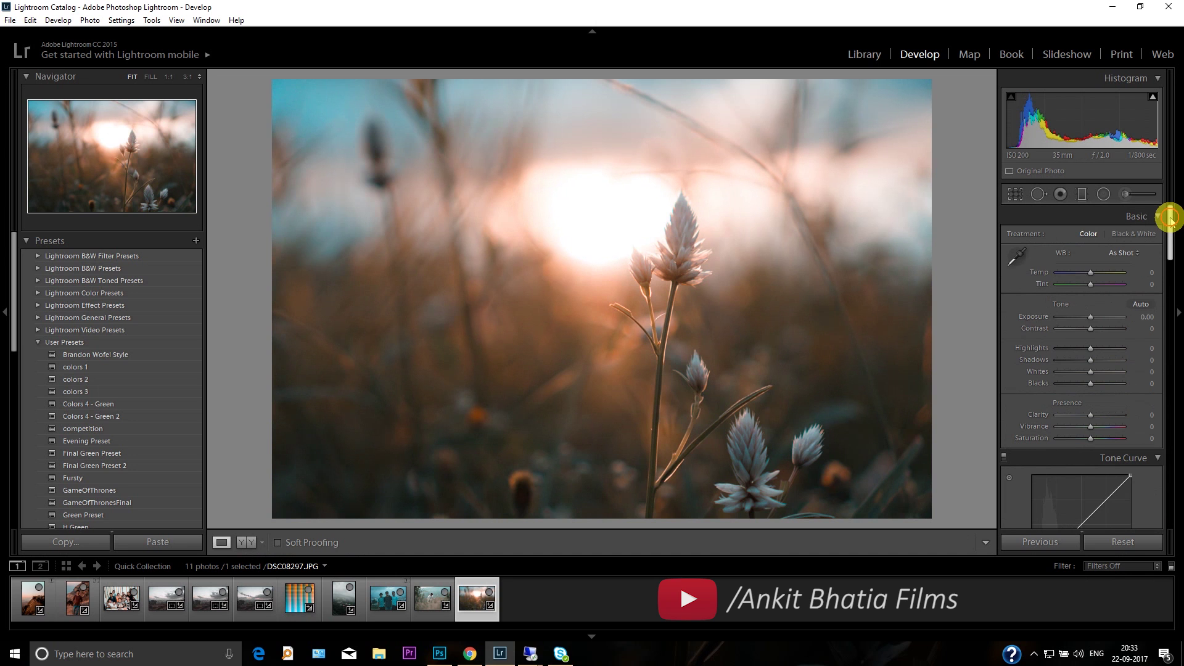
left_click_drag(1090, 383, 1065, 384)
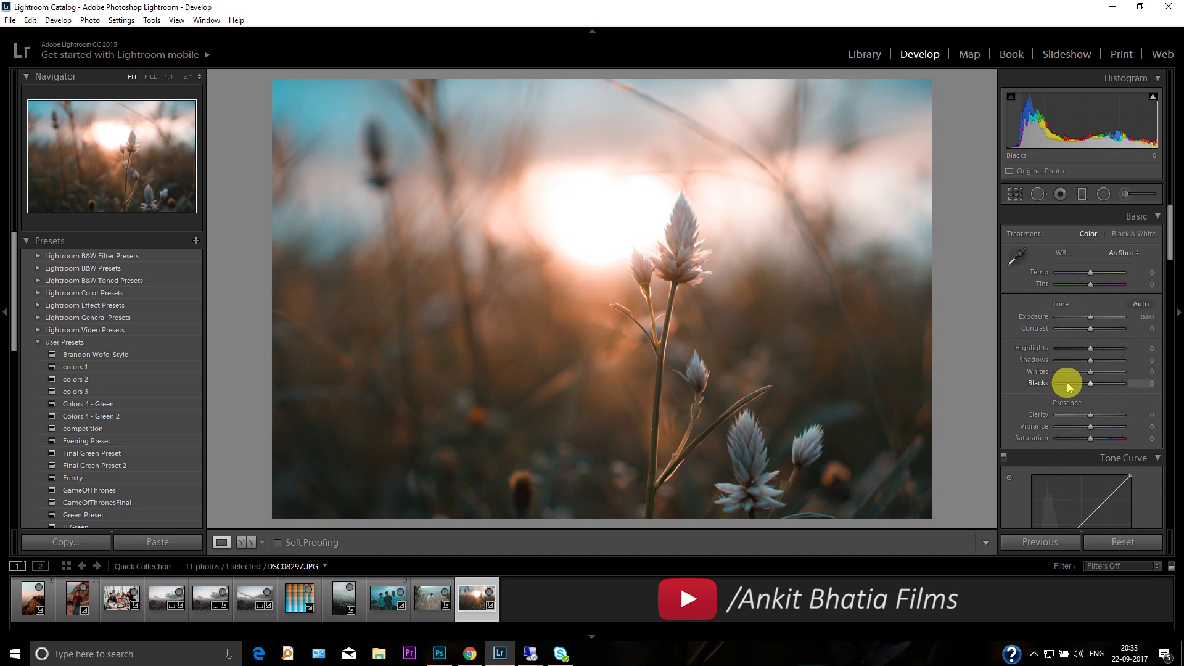
left_click_drag(1090, 285, 1082, 286)
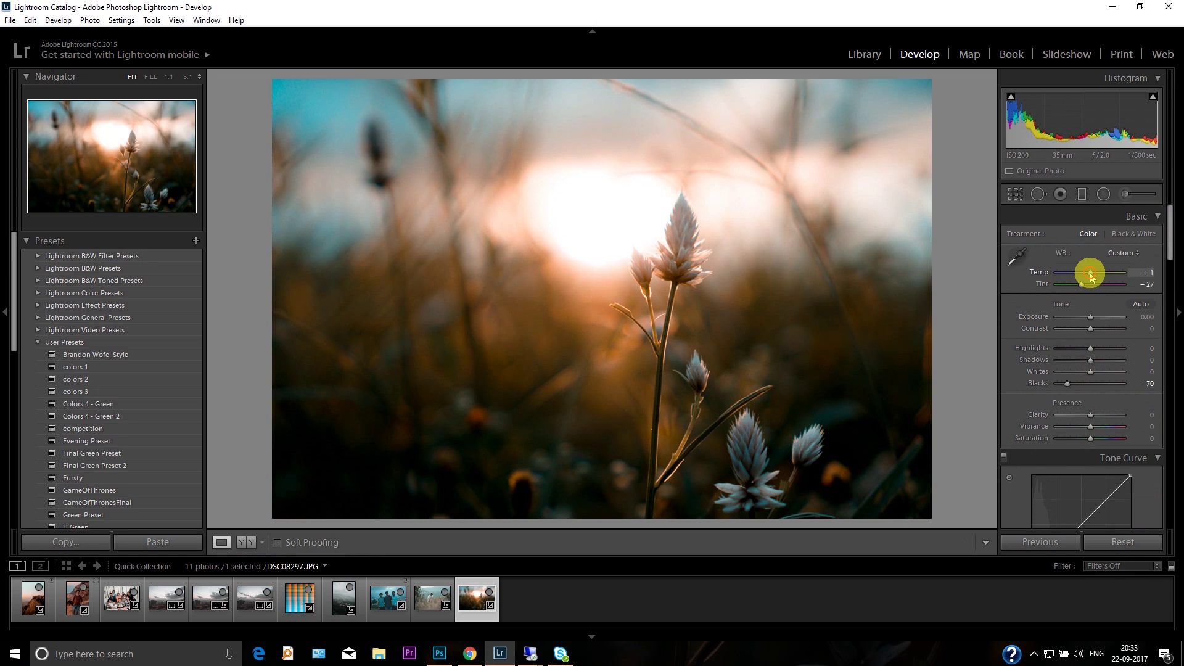
left_click_drag(1088, 275, 1081, 290)
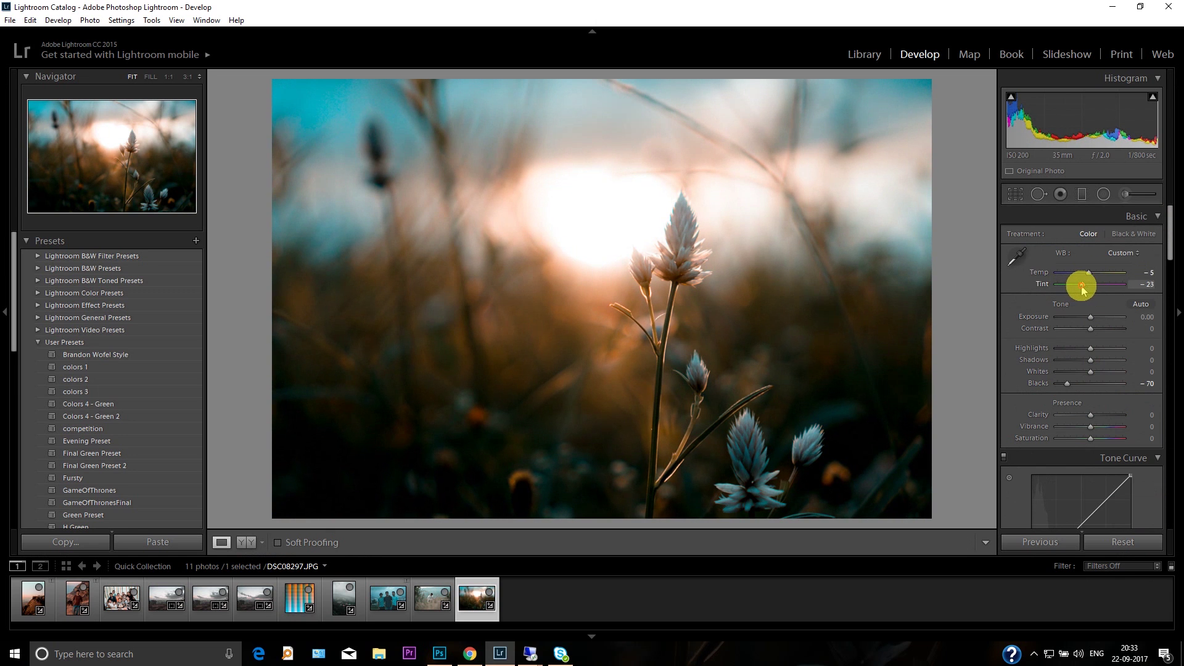
left_click_drag(1165, 238, 1168, 309)
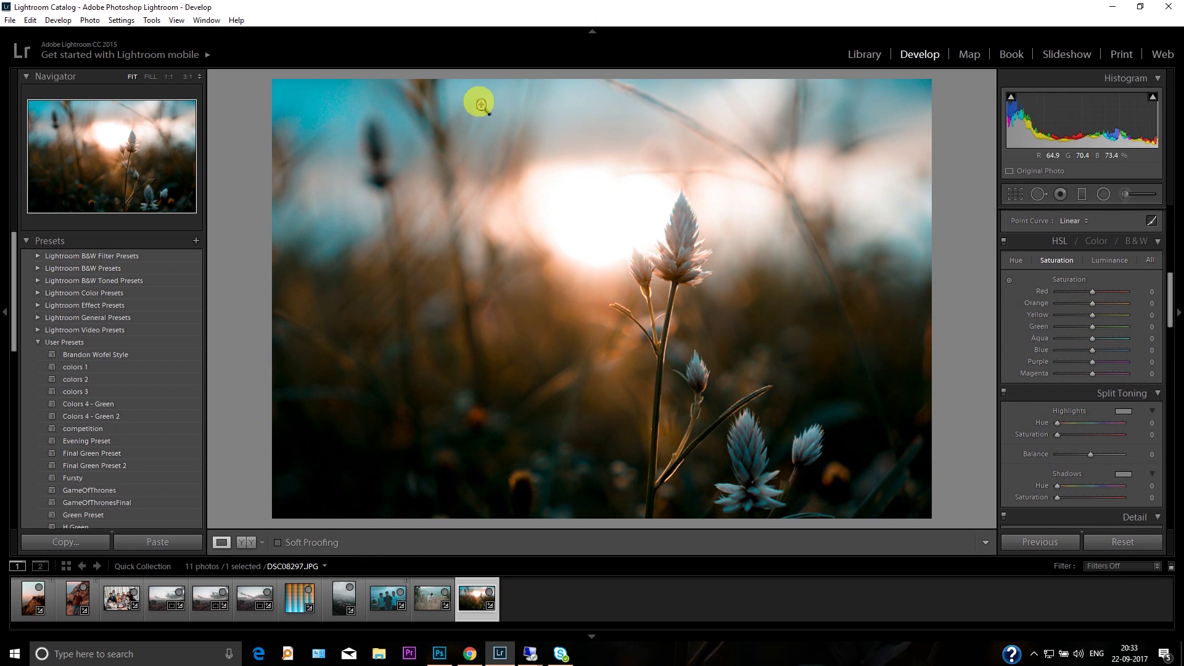
- Reduce Aqua and Blue saturation to -49 in the HSL panel
left_click_drag(1067, 336, 1076, 352)
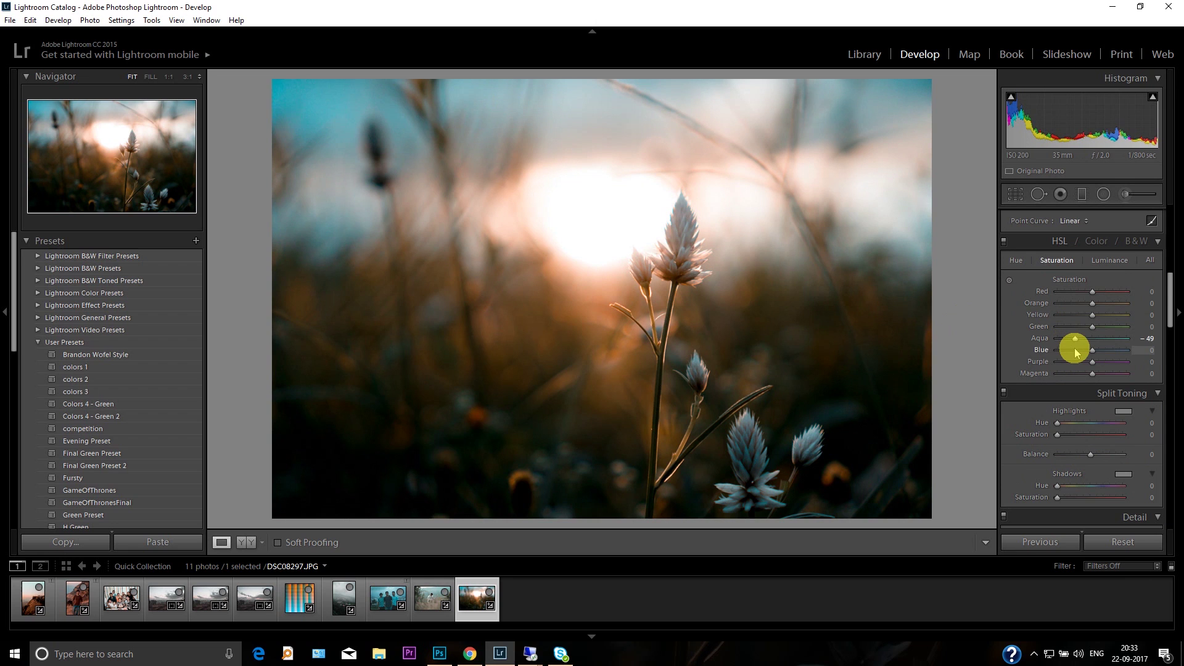
left_click(1076, 352)
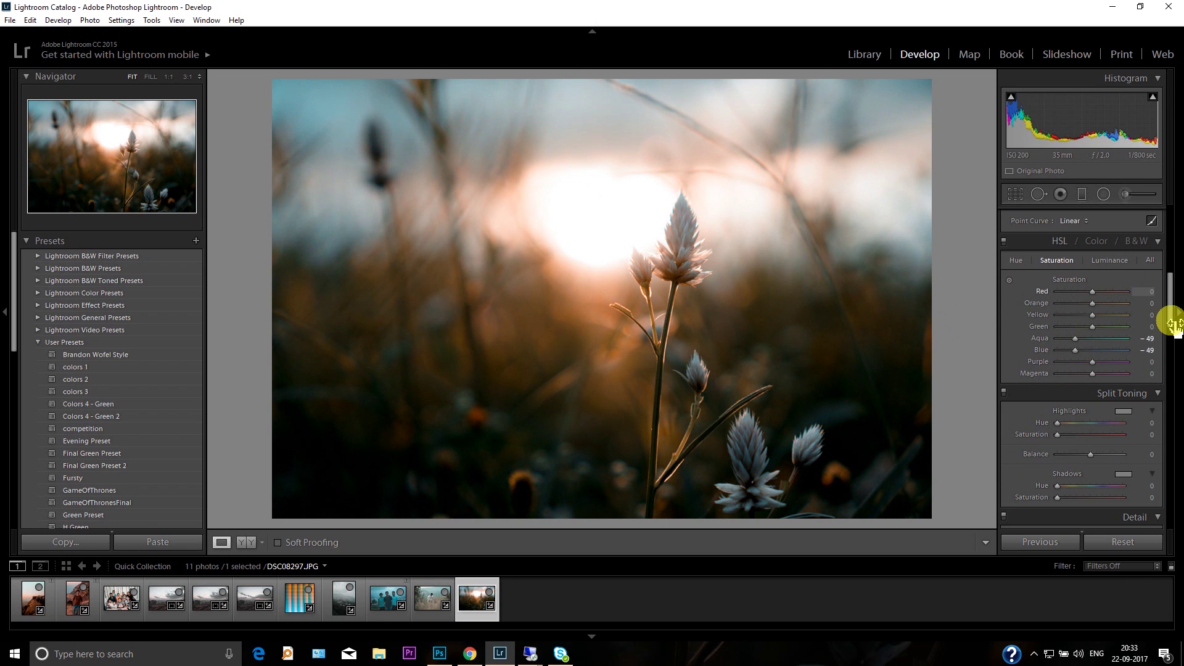
left_click_drag(1165, 319, 1166, 290)
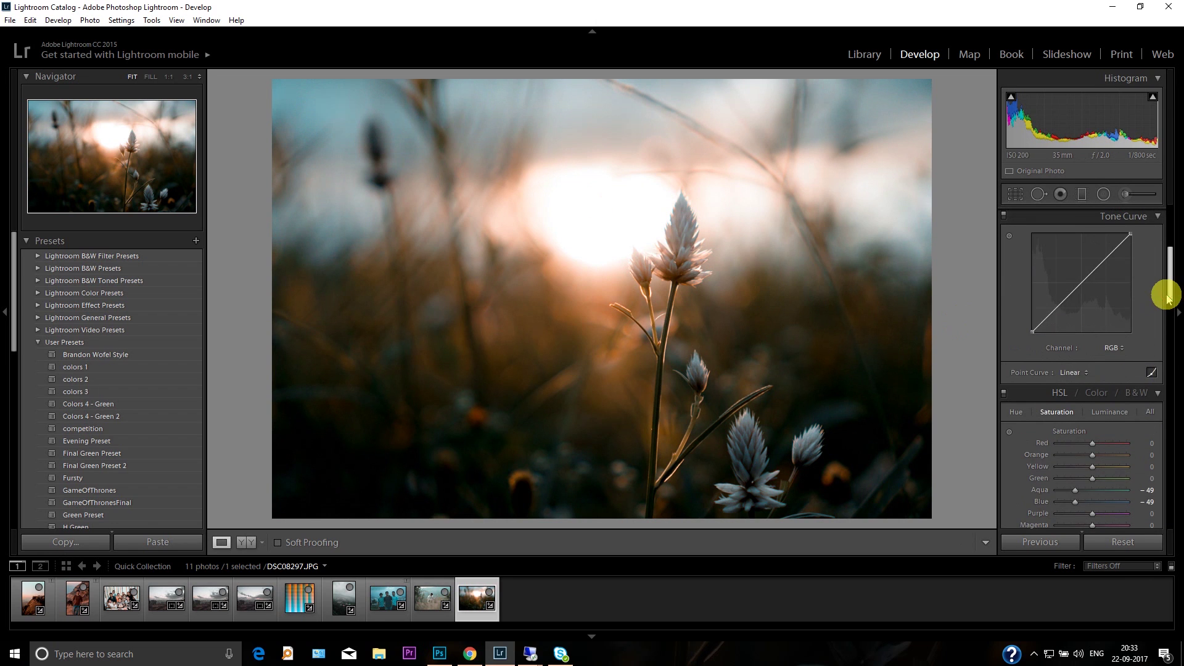
- Build a custom point tone curve with a new shadow point and a midtone point
left_click(1058, 308)
left_click_drag(1038, 334, 1047, 330)
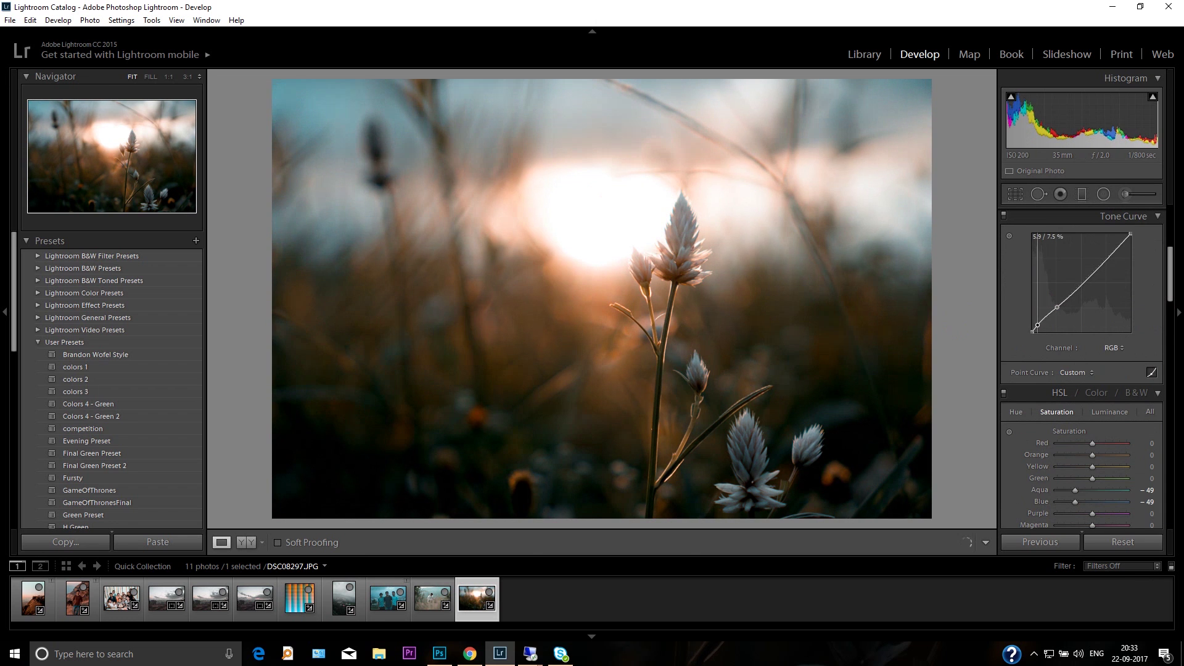
right_click(1047, 330)
left_click(1050, 330)
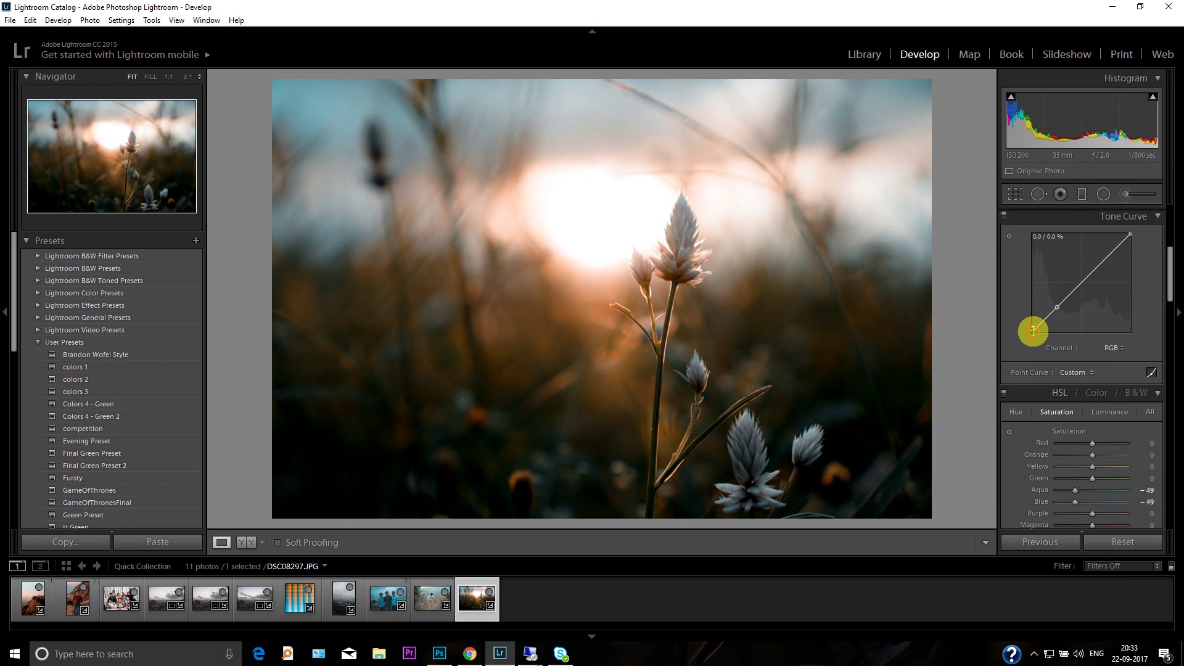
left_click_drag(1033, 332, 1037, 326)
left_click(1087, 276)
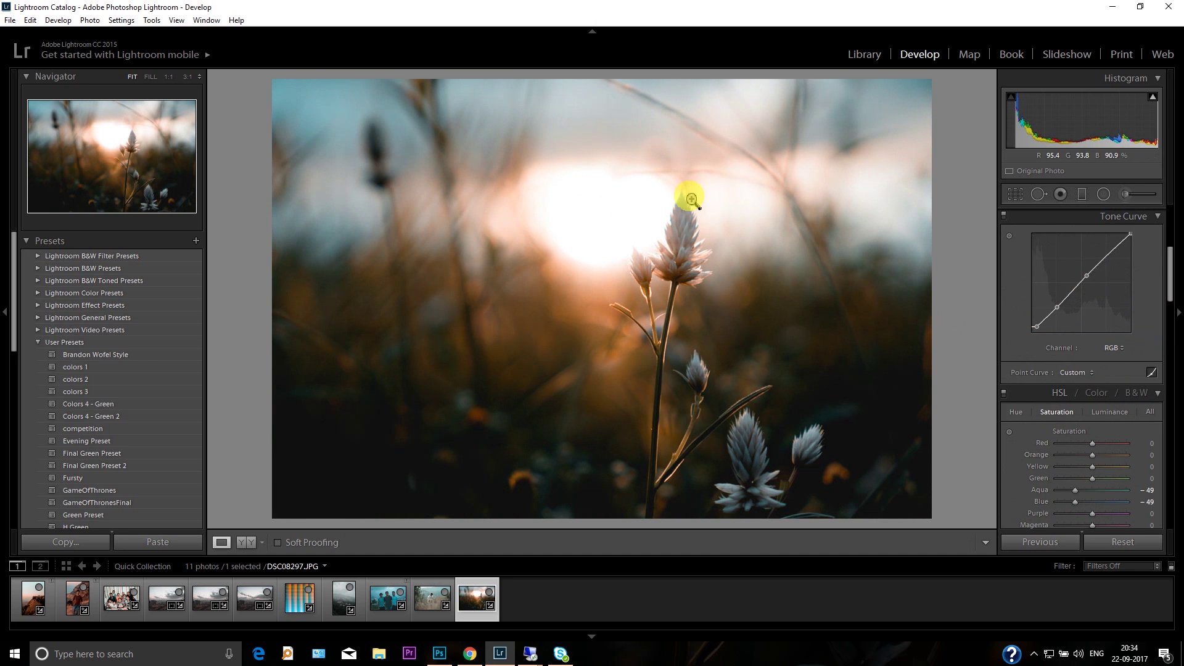
- Create a new develop preset named 'Teal and orange final' in User Presets
left_click(58, 20)
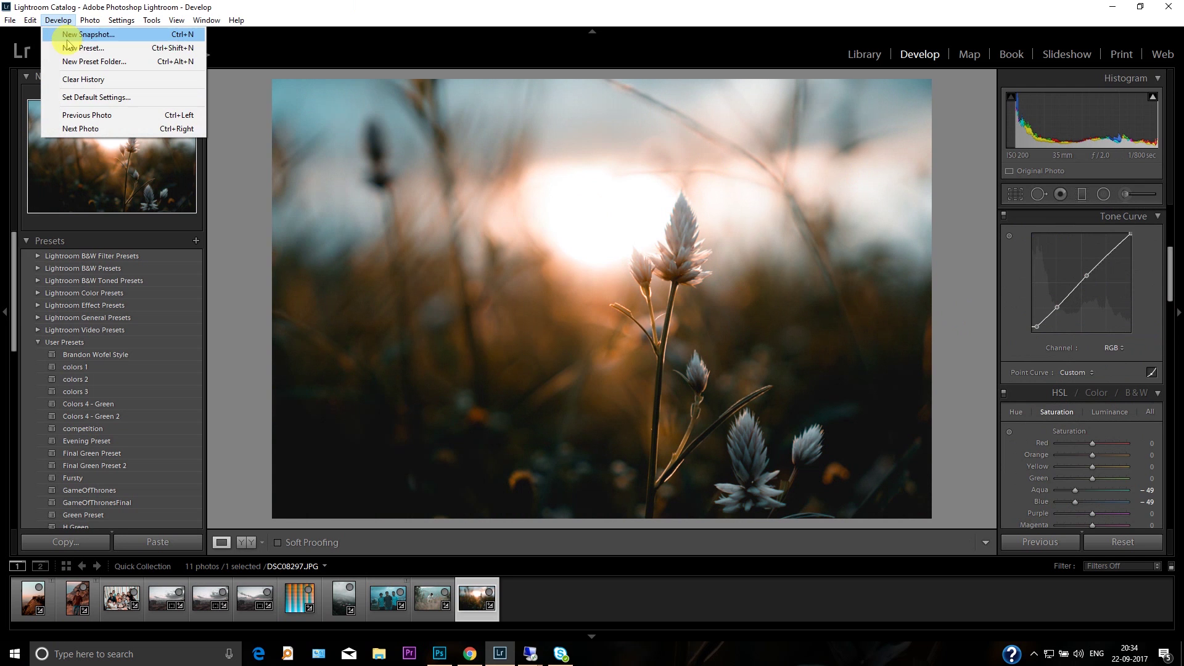
left_click(70, 47)
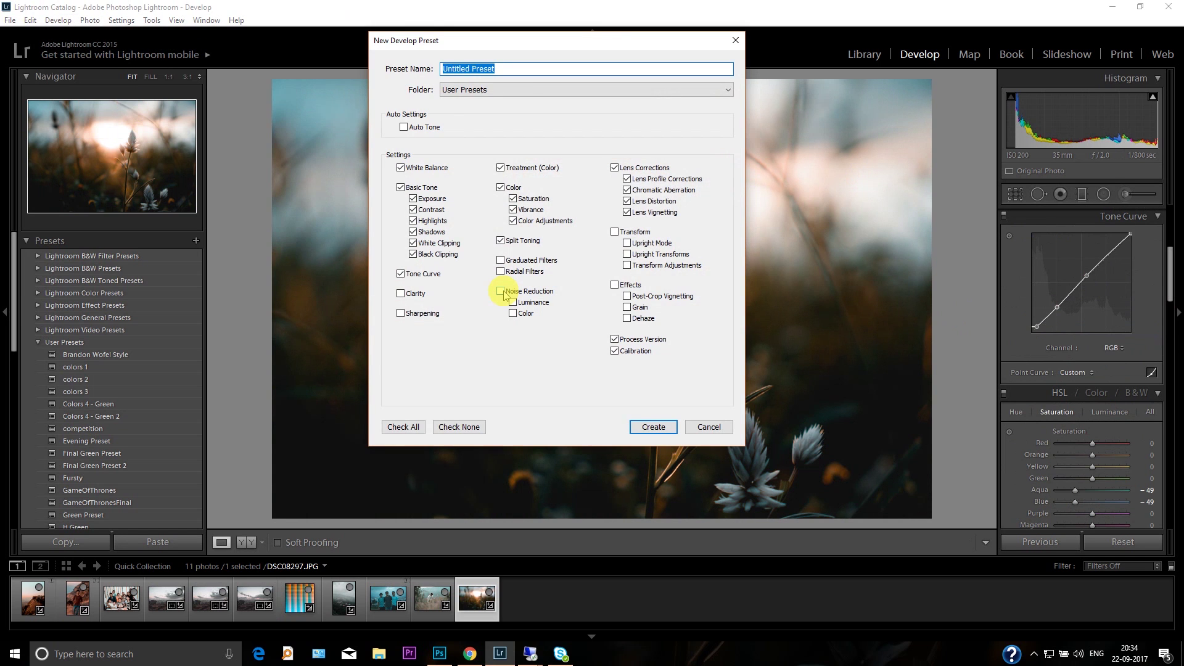
type("Teal and orange")
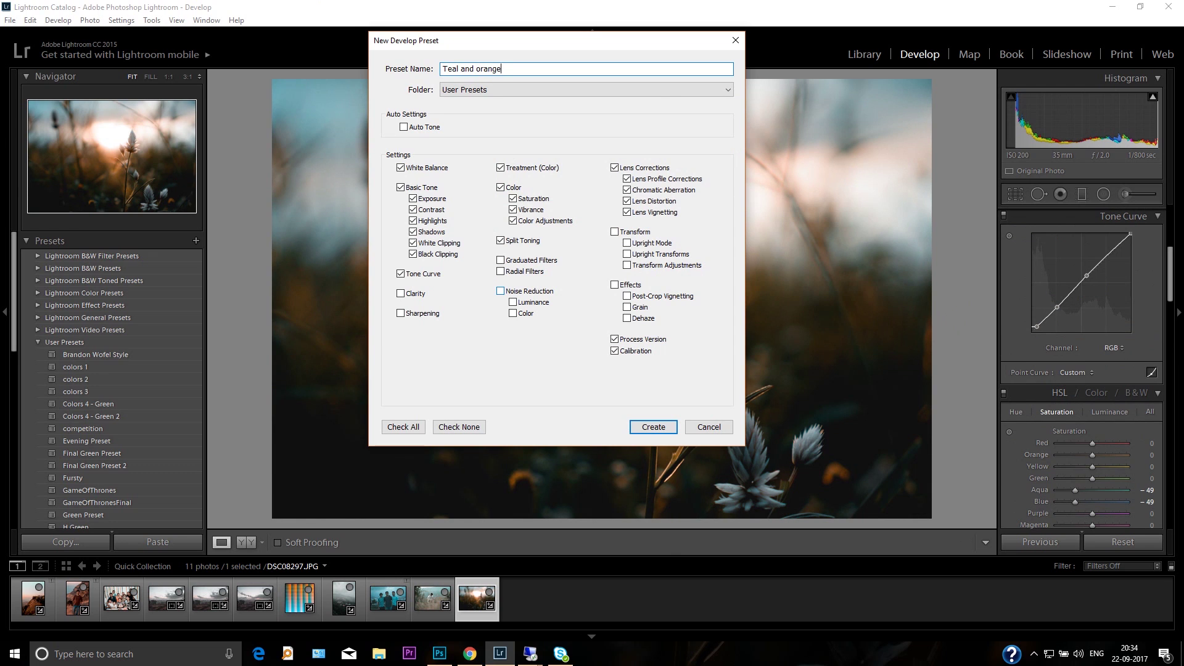
left_click(645, 420)
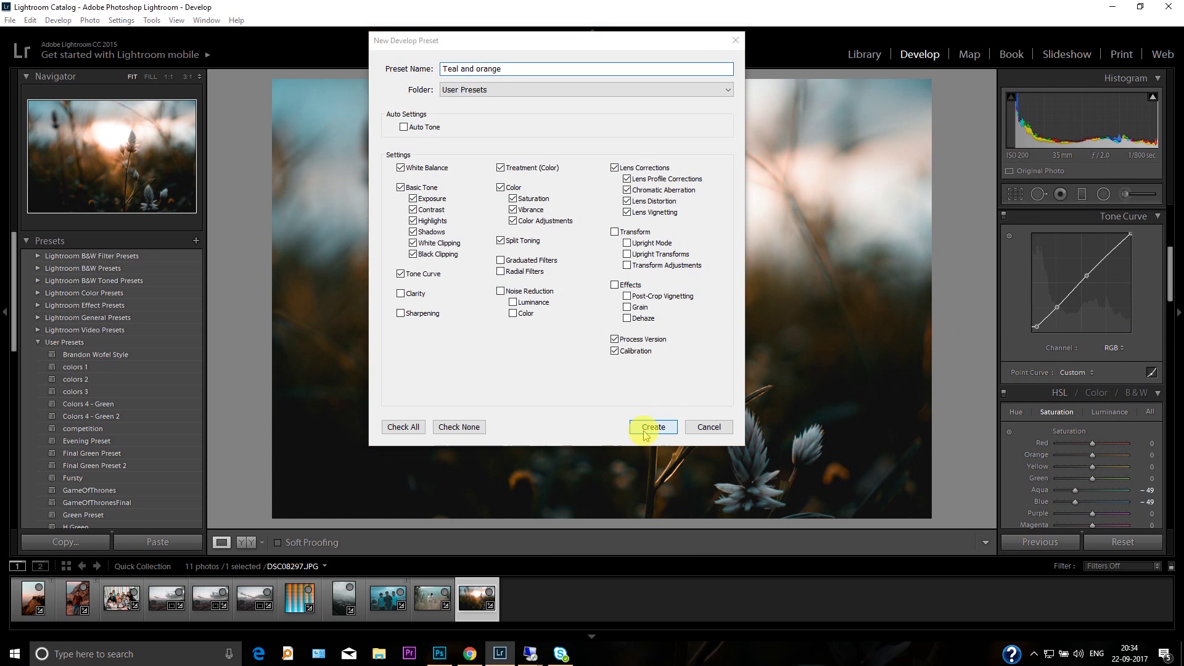
left_click(672, 336)
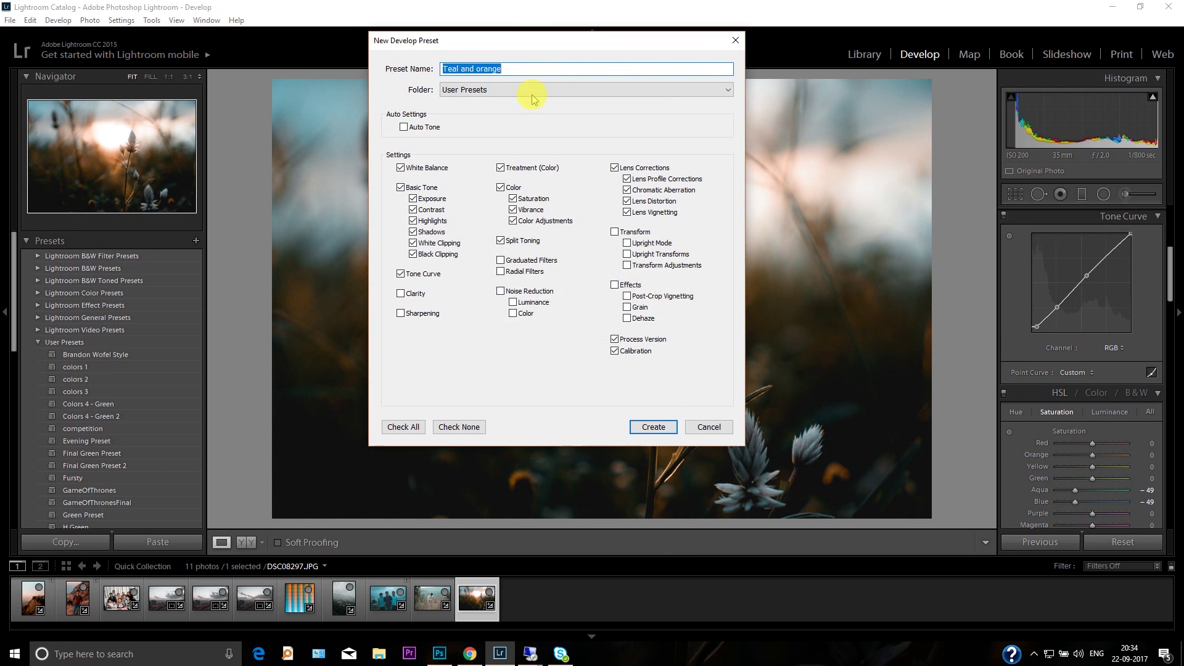
left_click(535, 68)
type("final")
key("Return")
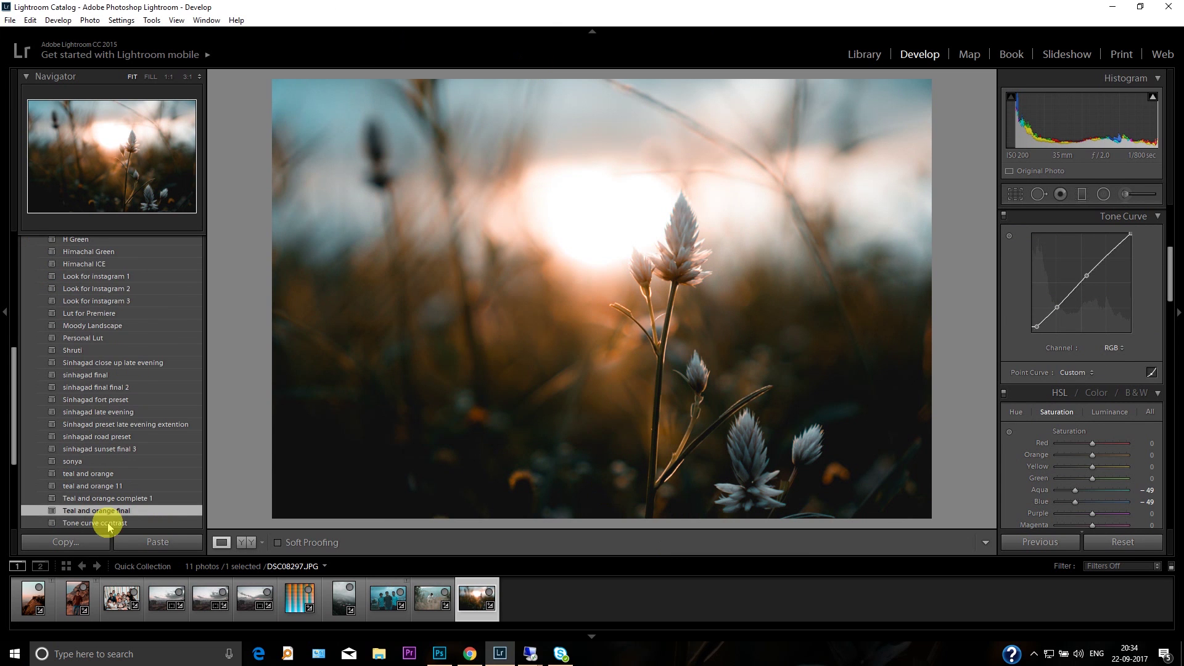
- Reset the flower photo, then apply the 'Teal and orange final' preset
left_click(1123, 542)
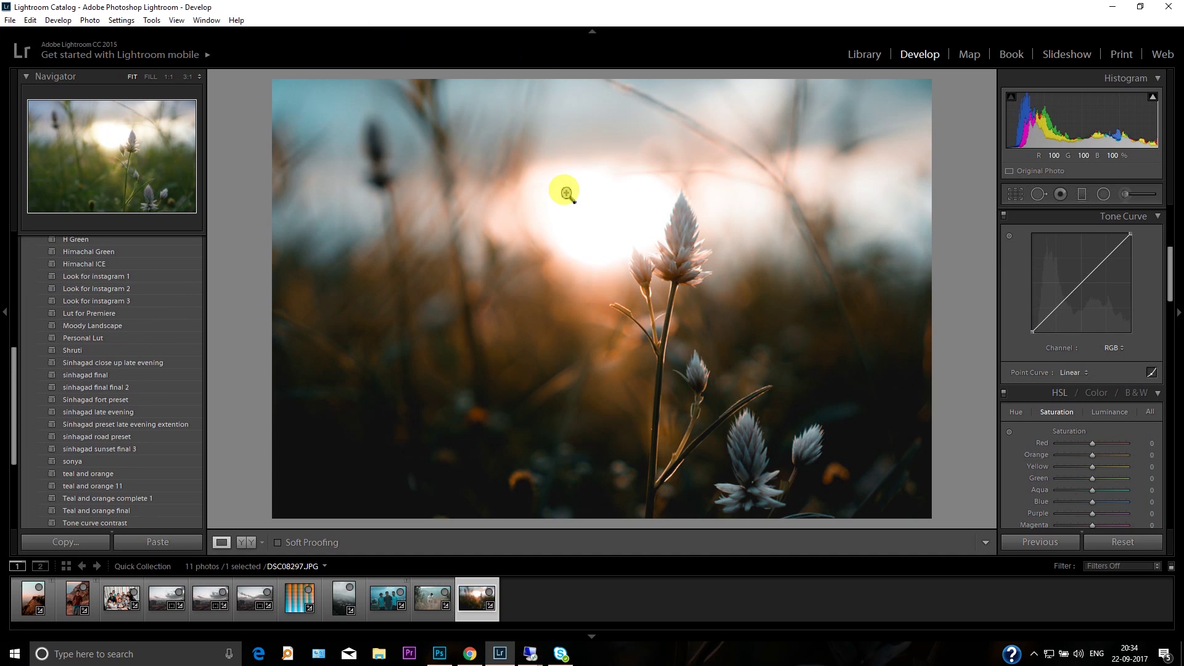
left_click(114, 512)
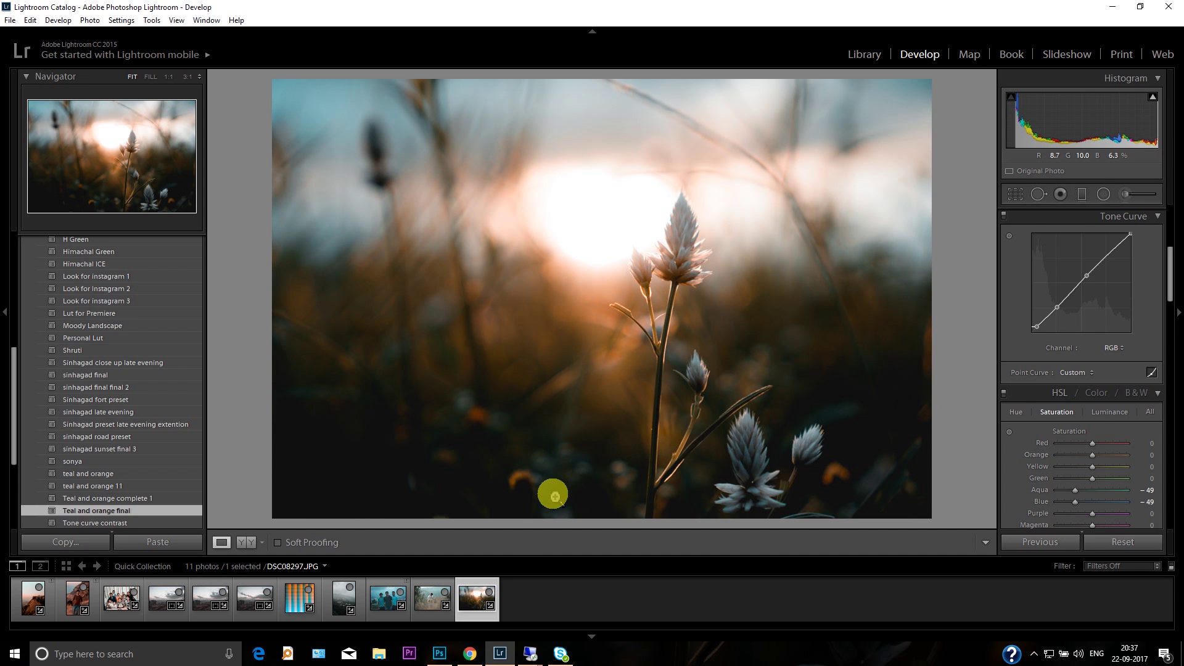
- Play the 'Until The End | 4K Cinematic Cut' video in Chrome at standard player size
left_click(469, 654)
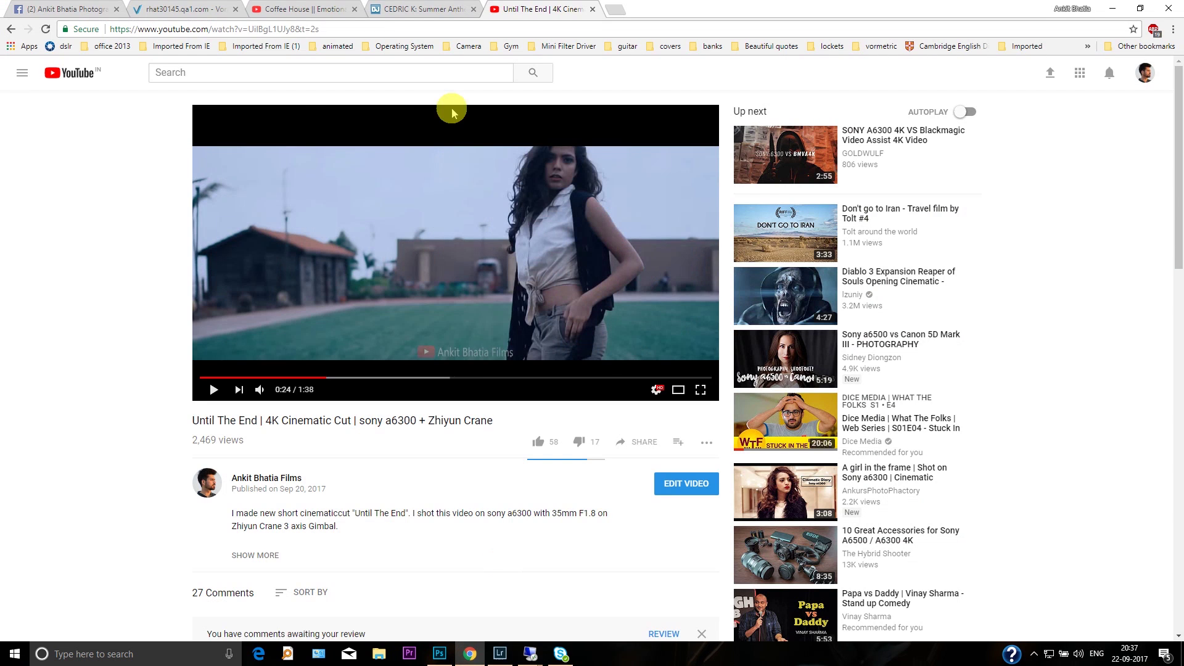
left_click(208, 336)
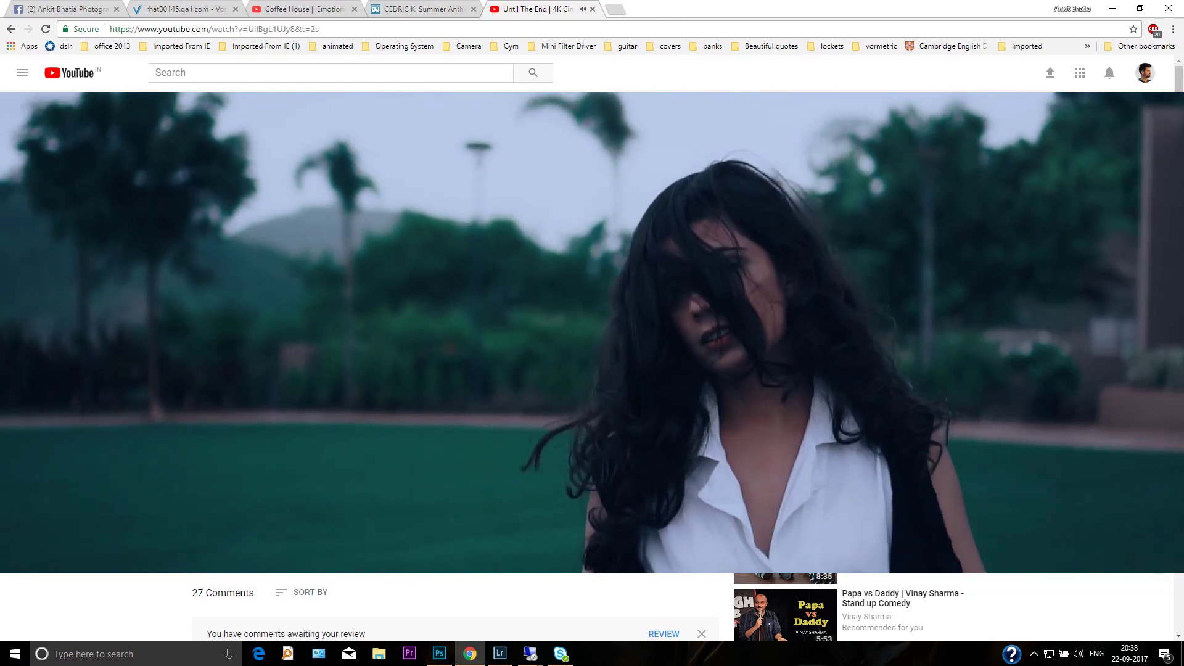
key("t")
key("t")
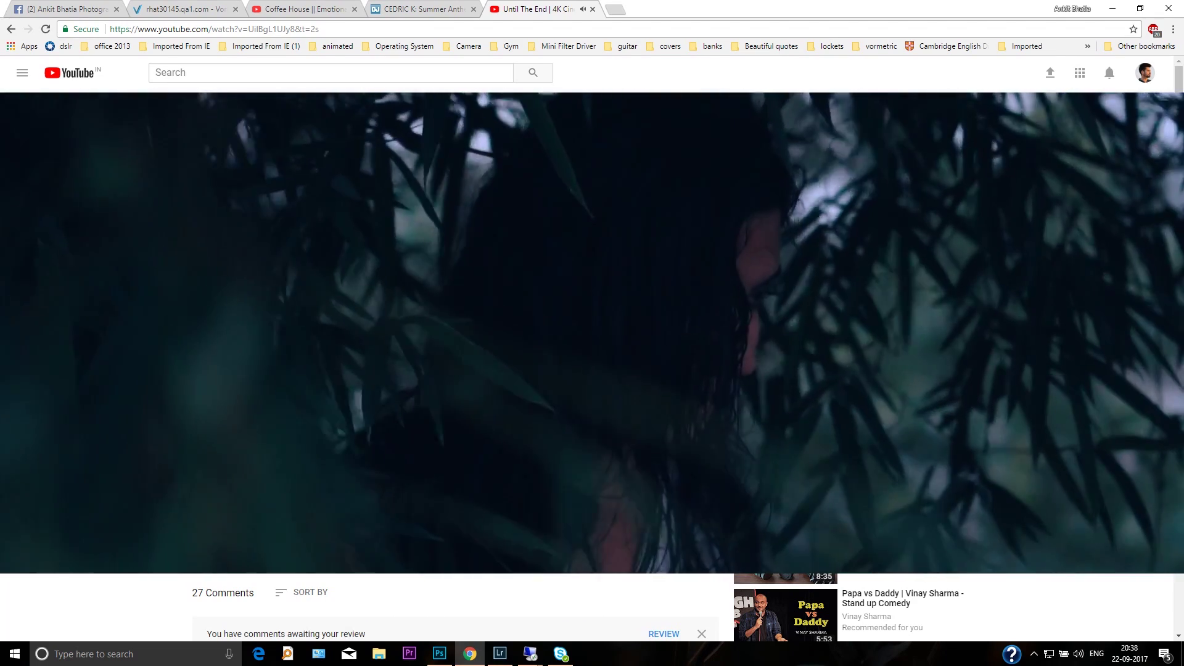
key("t")
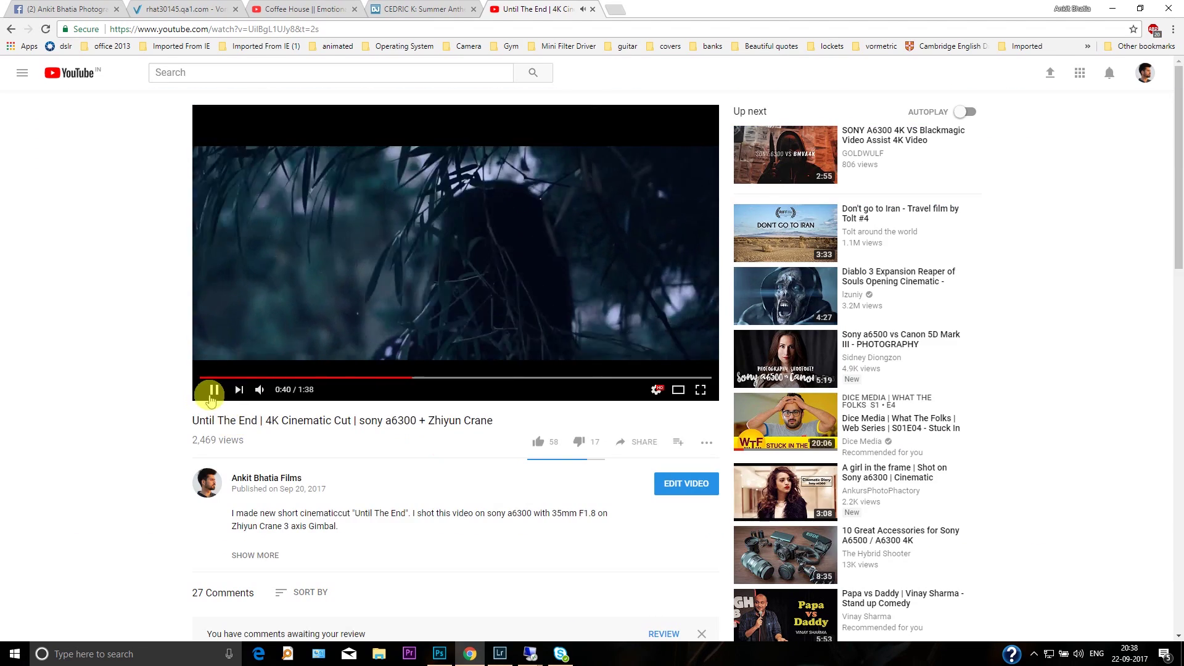